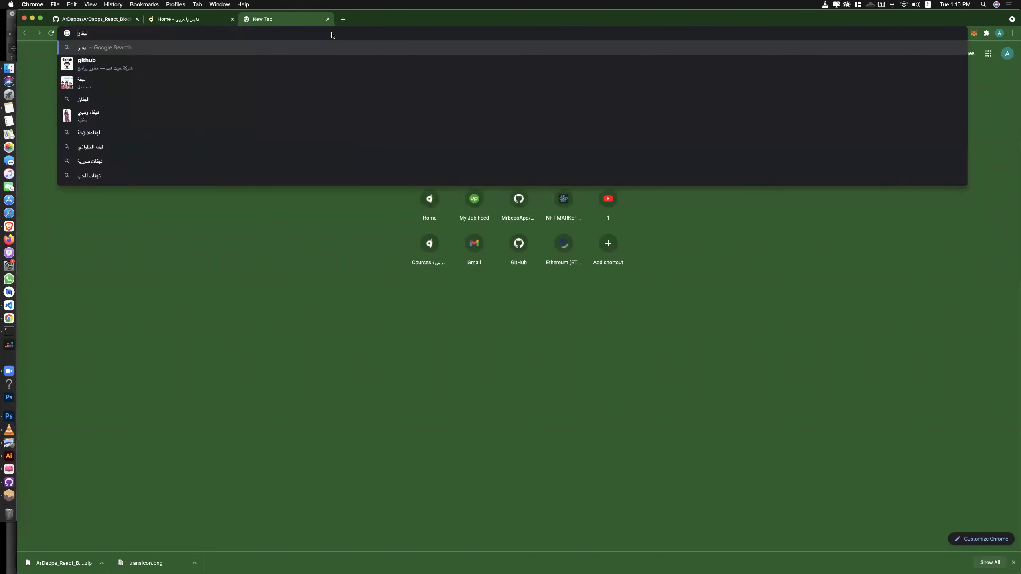
type("سنفخح")
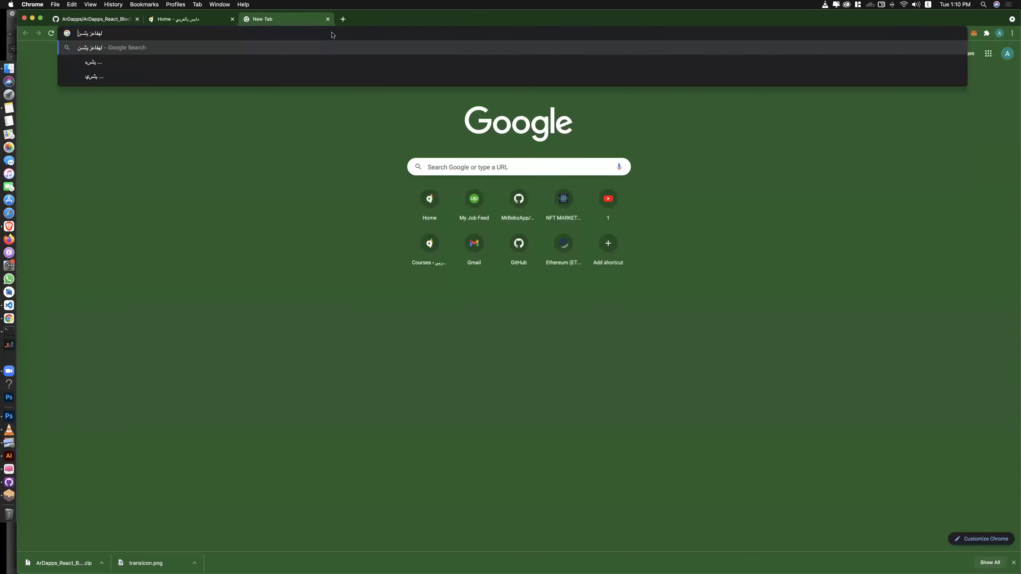
key("Return")
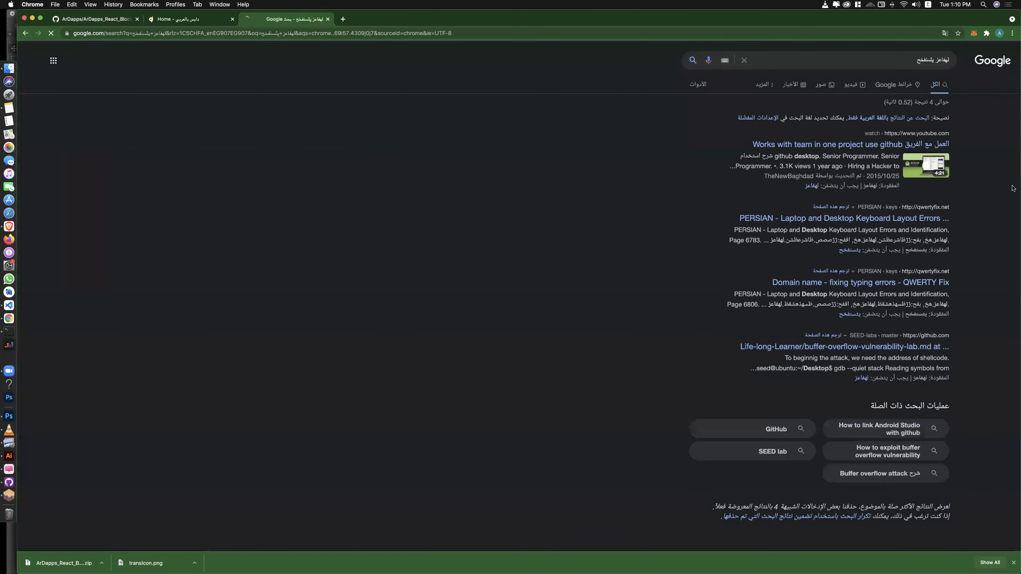
triple_click(889, 60)
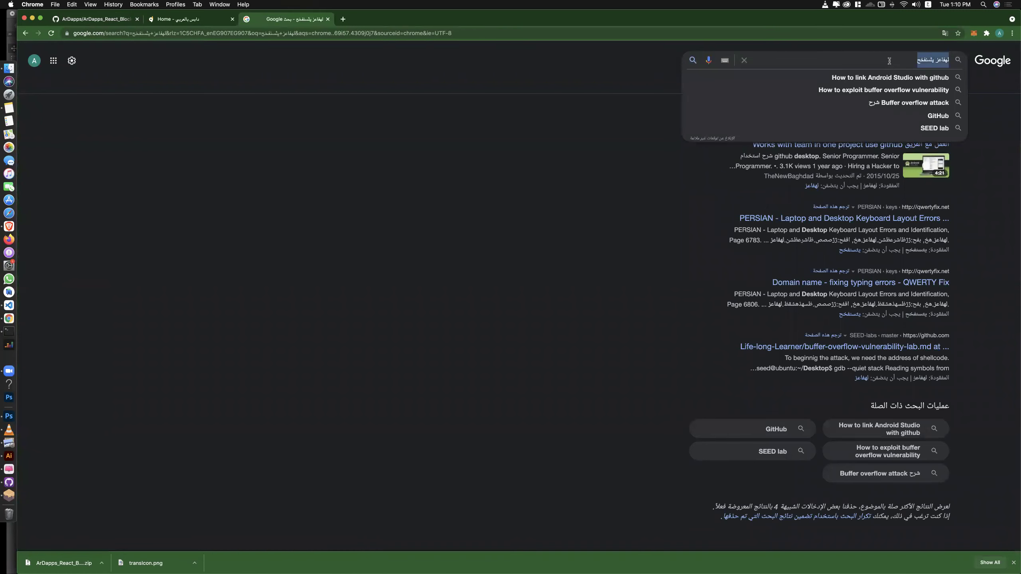
key("BackSpace")
- Search Google for github using the English keyboard layout, view the GitHub Desktop download page and close its tab
key("ctrl+space")
type("itu")
key("BackSpace")
key("BackSpace")
key("BackSpace")
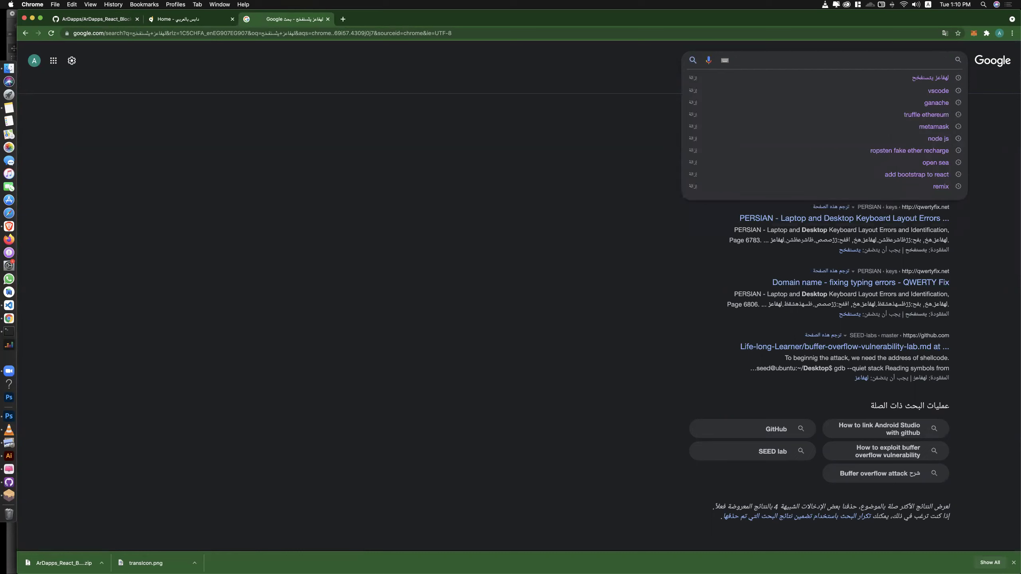
type("git")
key("Down")
key("Return")
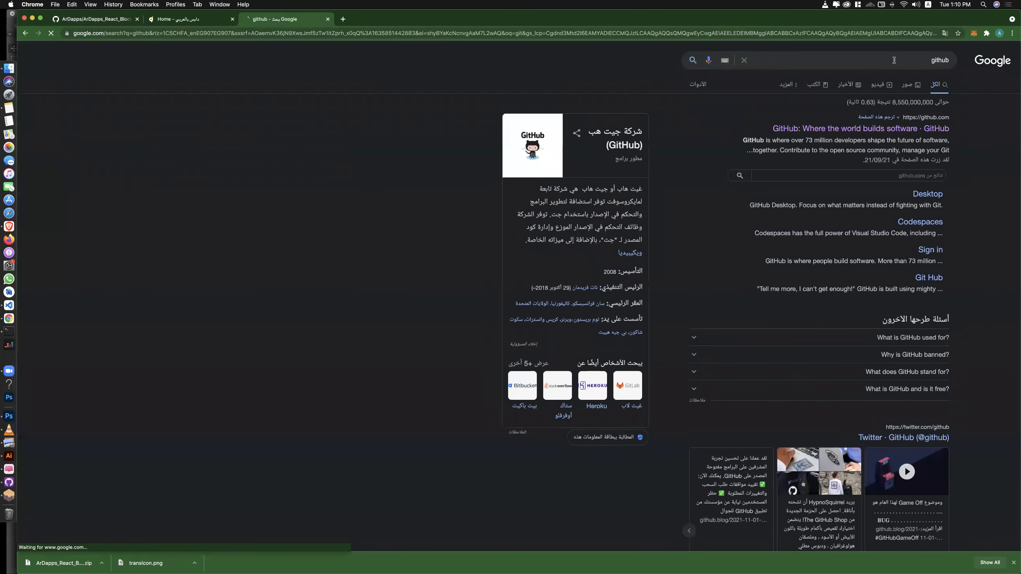
left_click(929, 195)
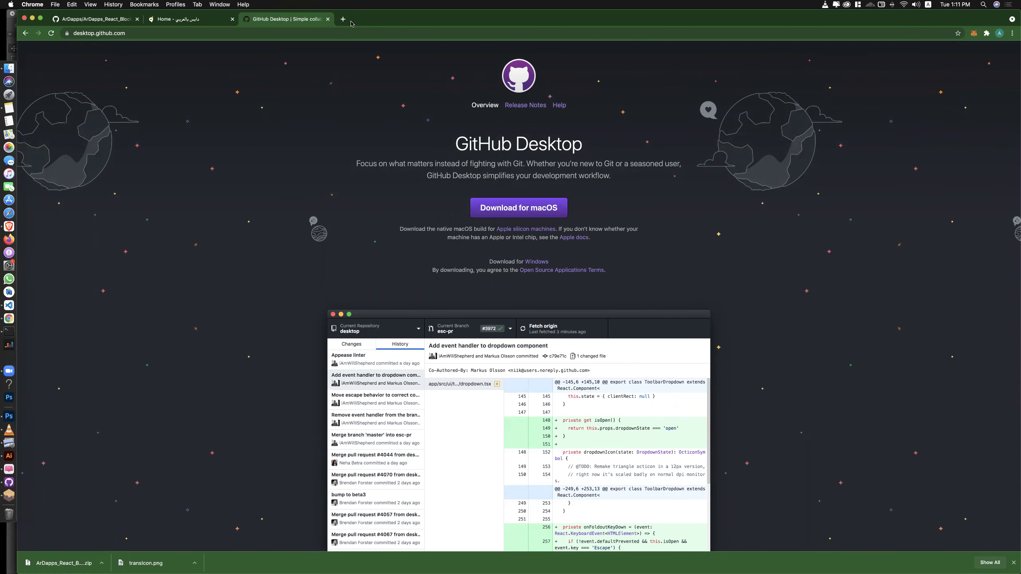
left_click(328, 19)
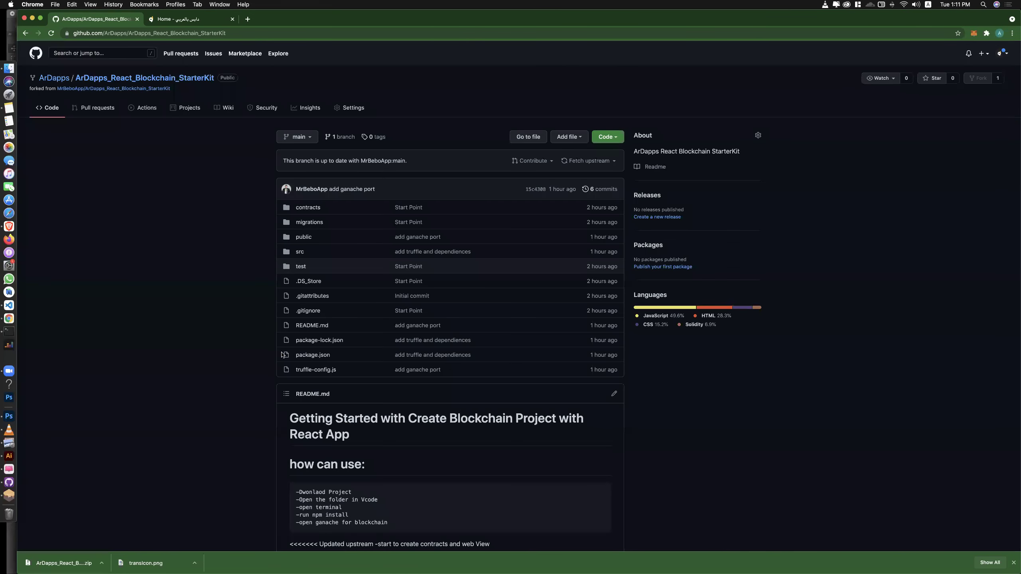
- Switch to Finder and close every window except the NFT From Zero To Hero folder
left_click(7, 72)
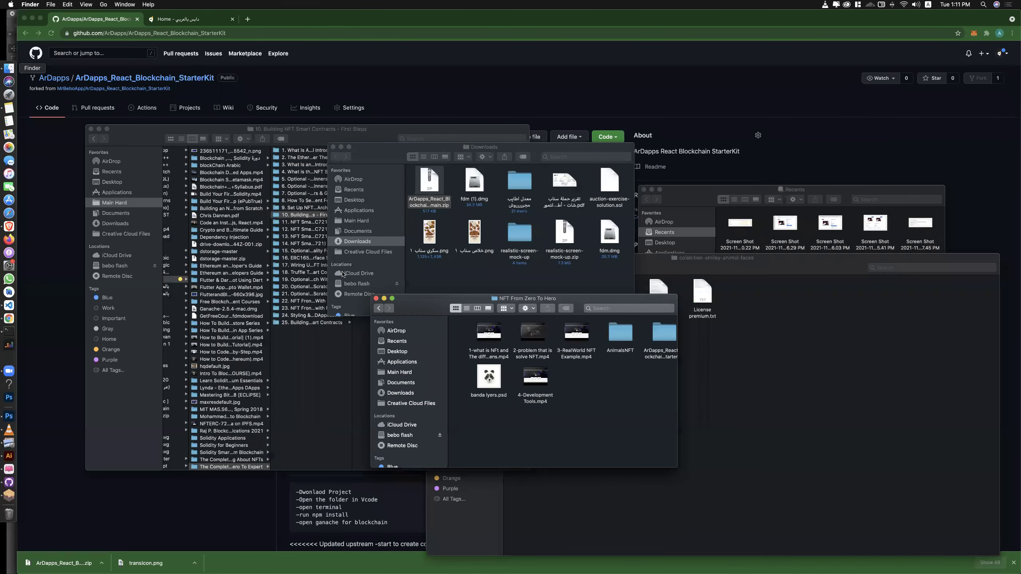
left_click(333, 147)
left_click(100, 129)
left_click(432, 258)
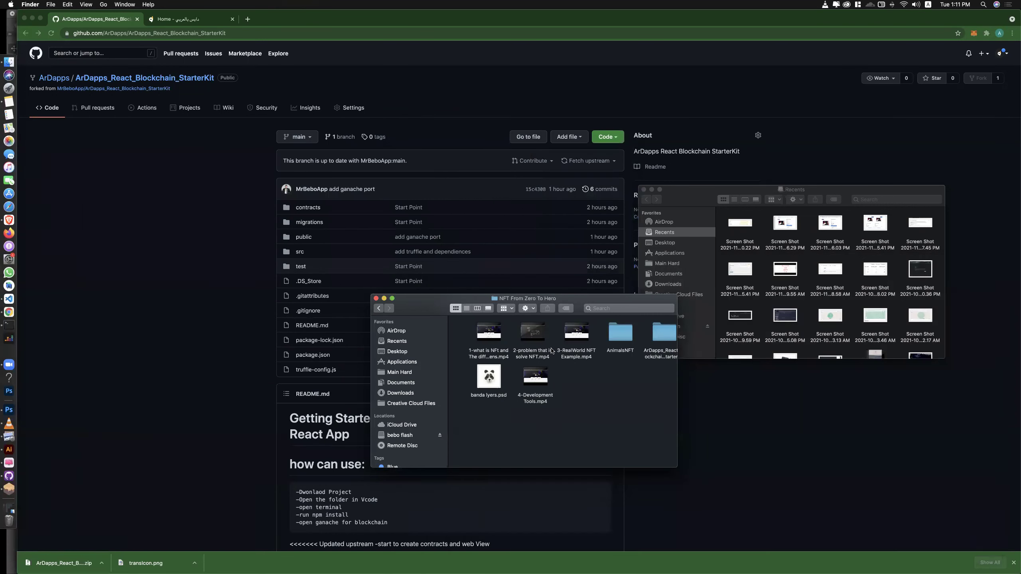
left_click(644, 189)
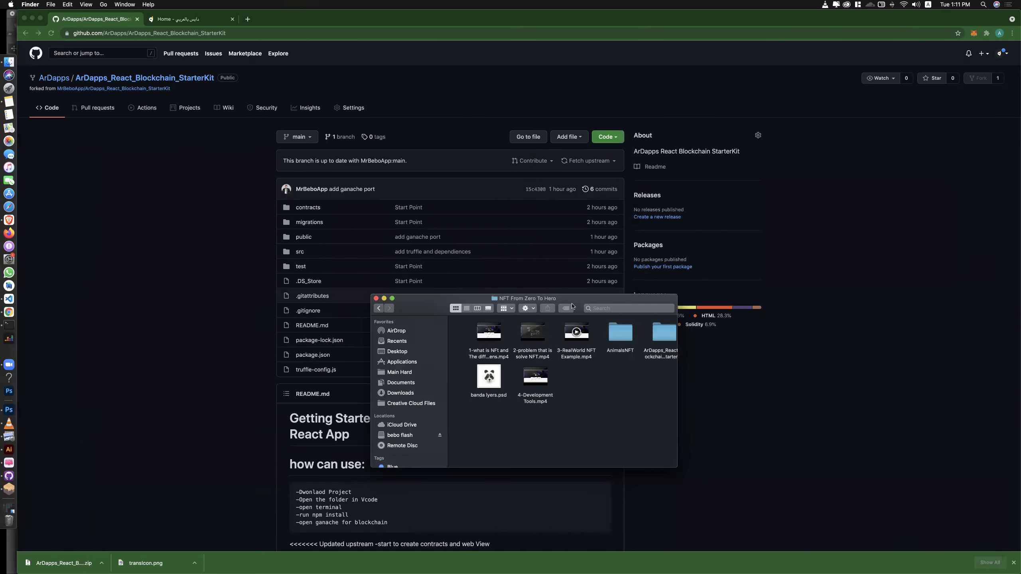
- Locate the downloaded ArDapps React Blockchain zip in the Downloads folder and enlarge the folder window
scroll(562, 383, "right", 1)
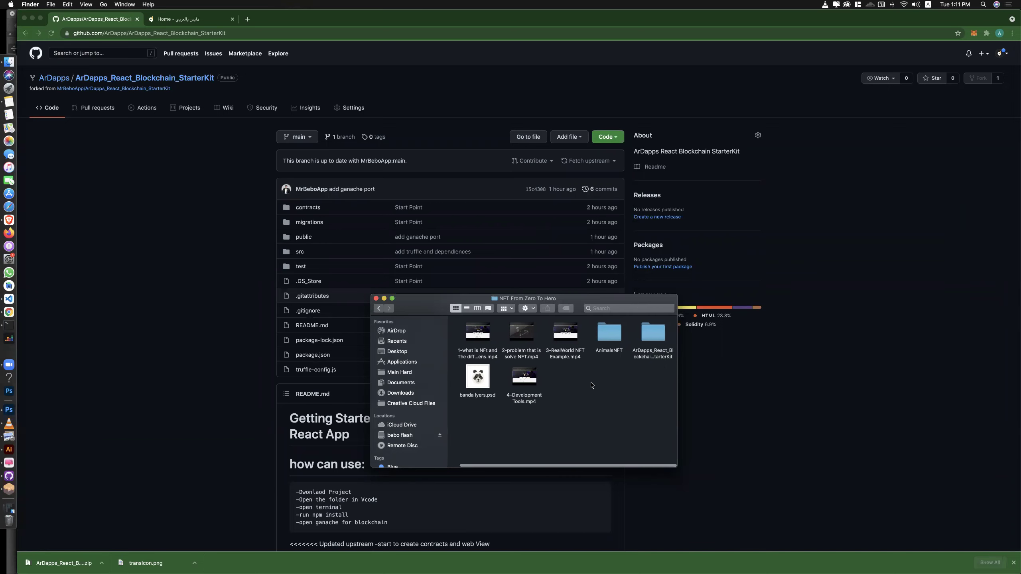
left_click(408, 376)
left_click(407, 395)
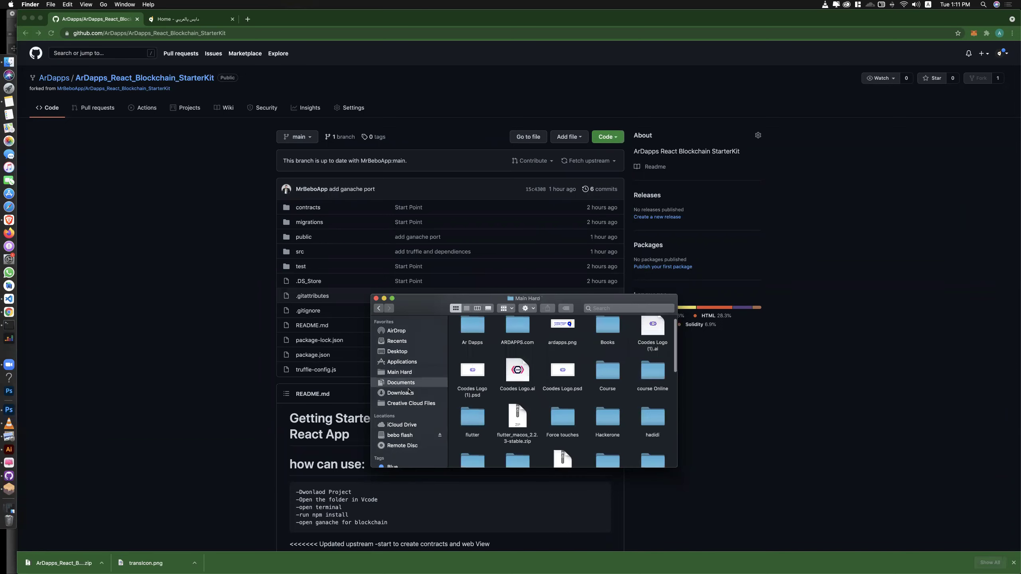
left_click(477, 339)
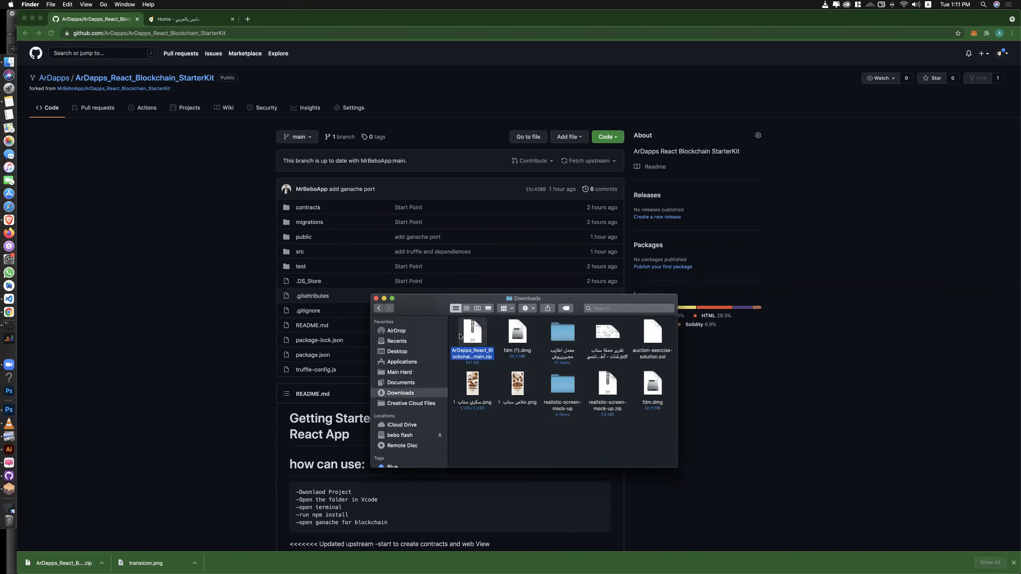
left_click_drag(422, 299, 381, 200)
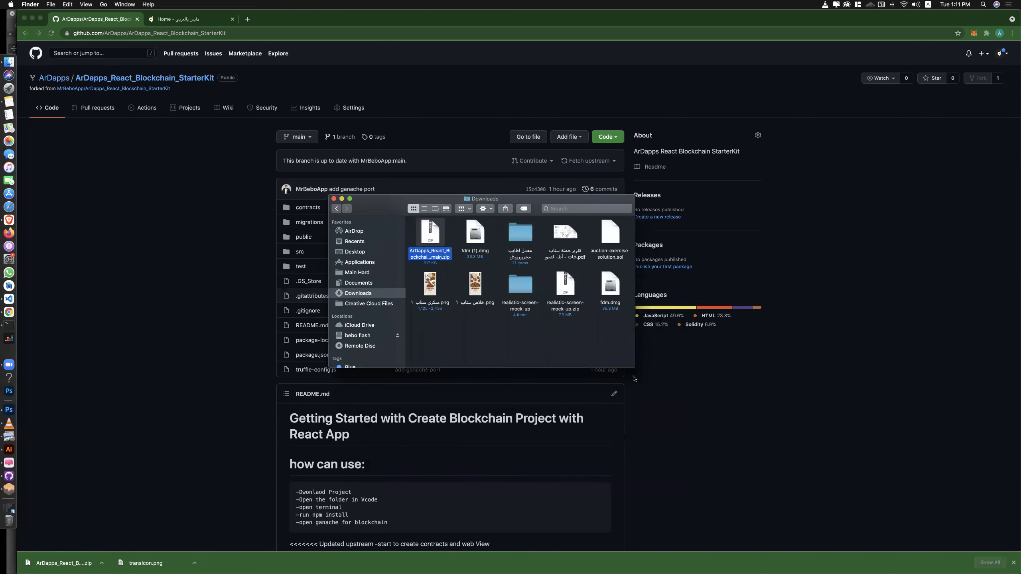
left_click_drag(634, 367, 805, 466)
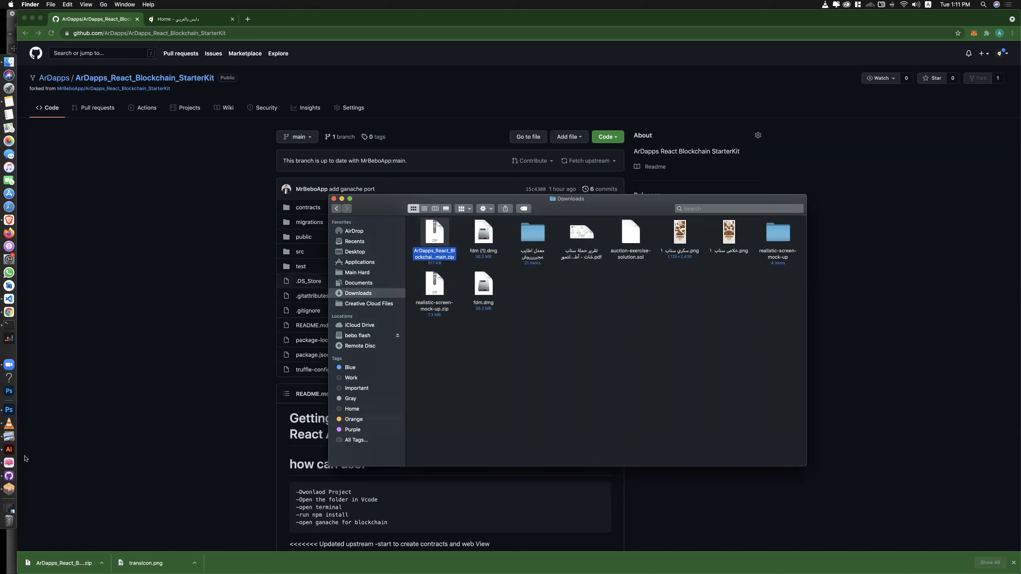
- Quit the running GitHub Desktop, return to the browser, and launch GitHub Desktop again
left_click(9, 475)
left_click(40, 4)
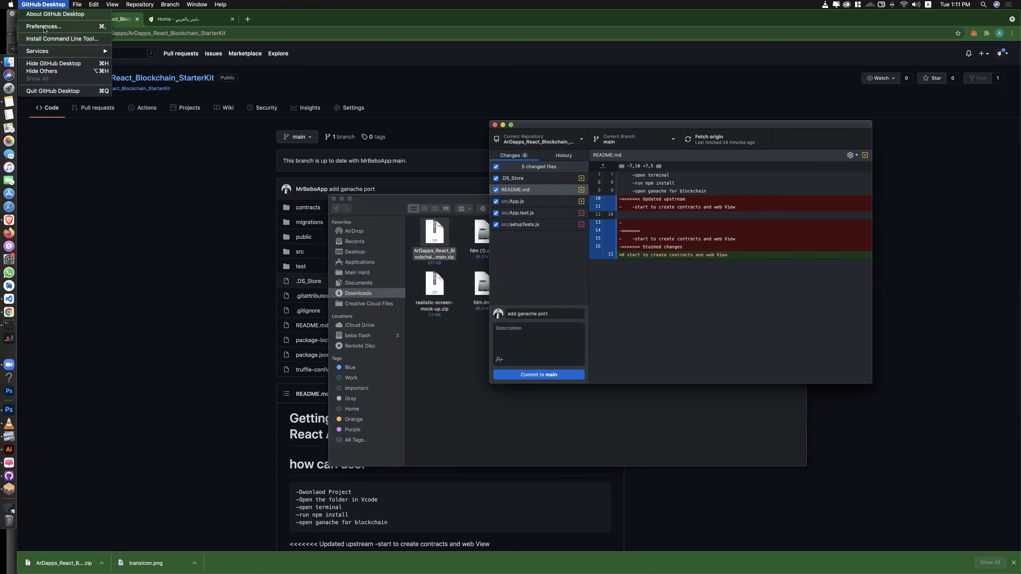
left_click(53, 91)
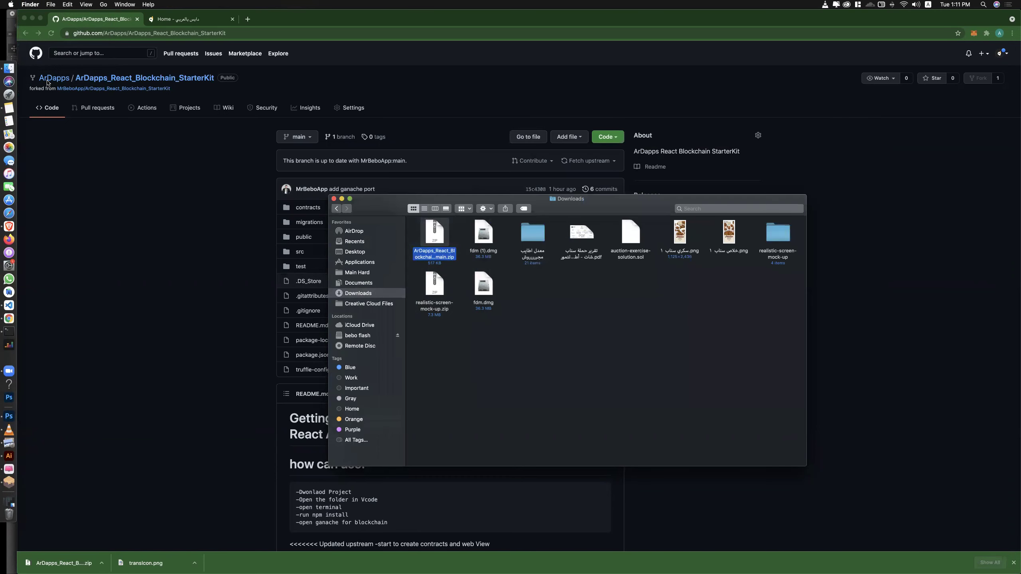
left_click(141, 147)
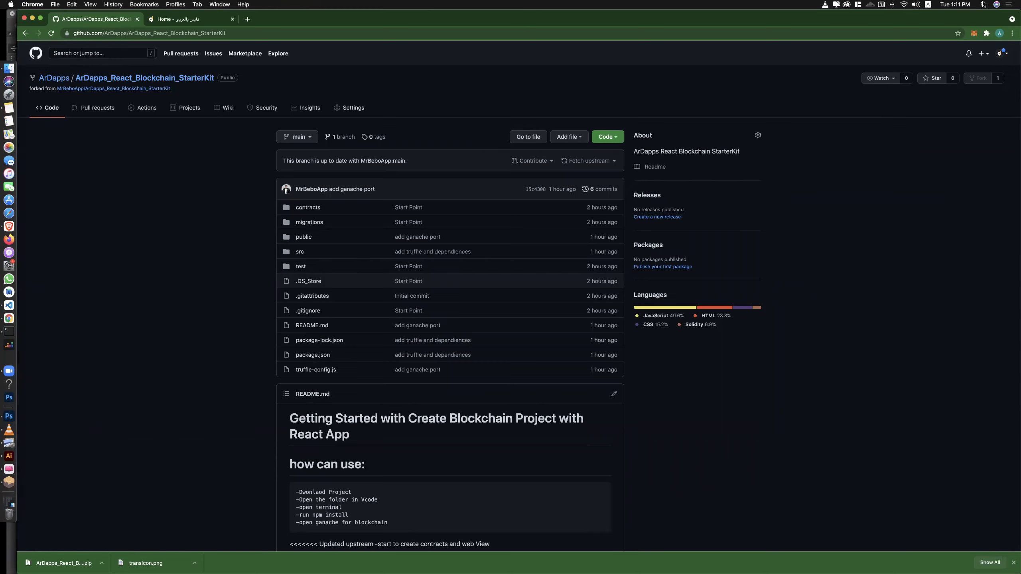
key("super+space")
type("gi")
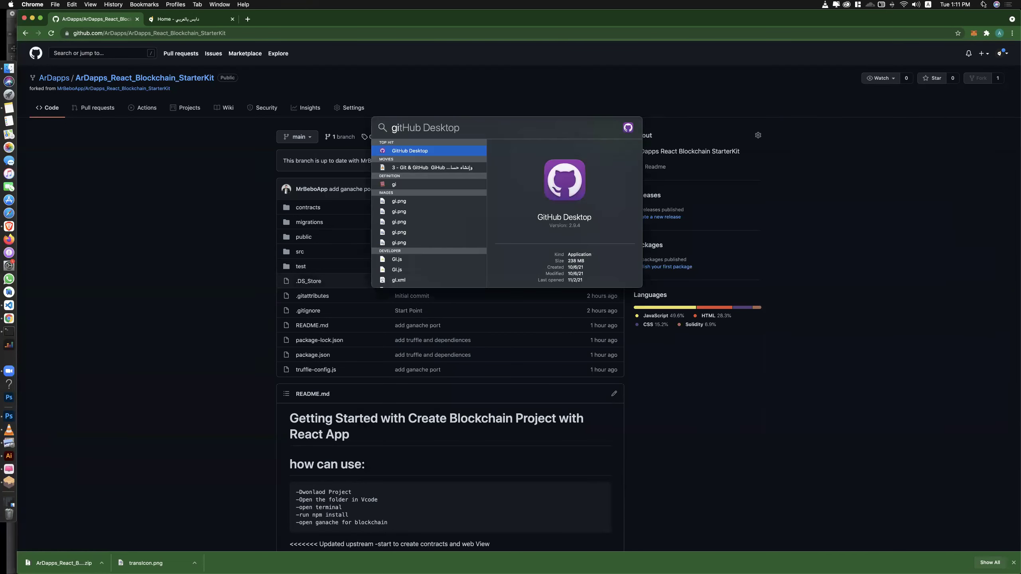
key("Return")
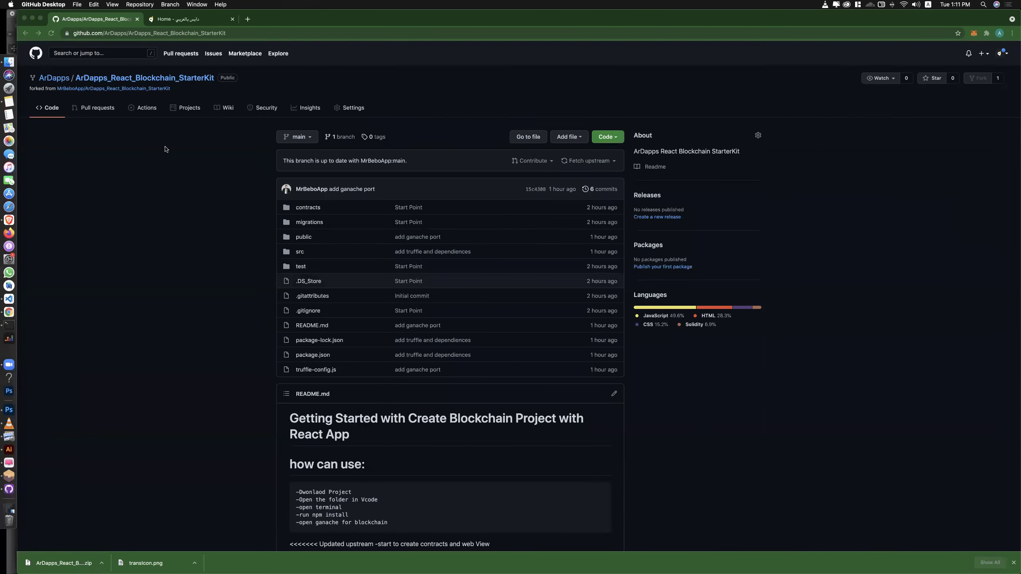
- View the version information of GitHub Desktop and close it
left_click(32, 4)
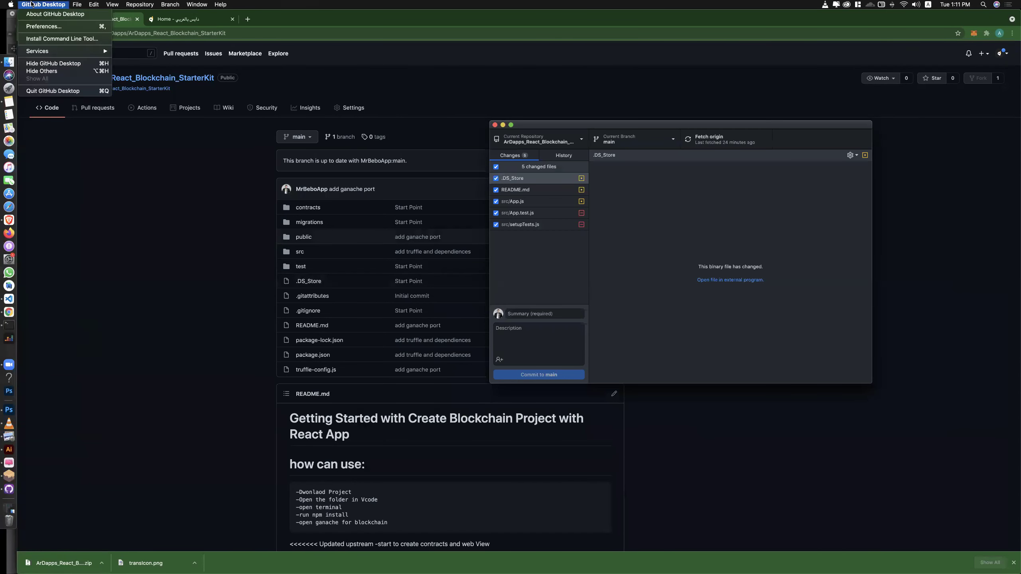
left_click(55, 13)
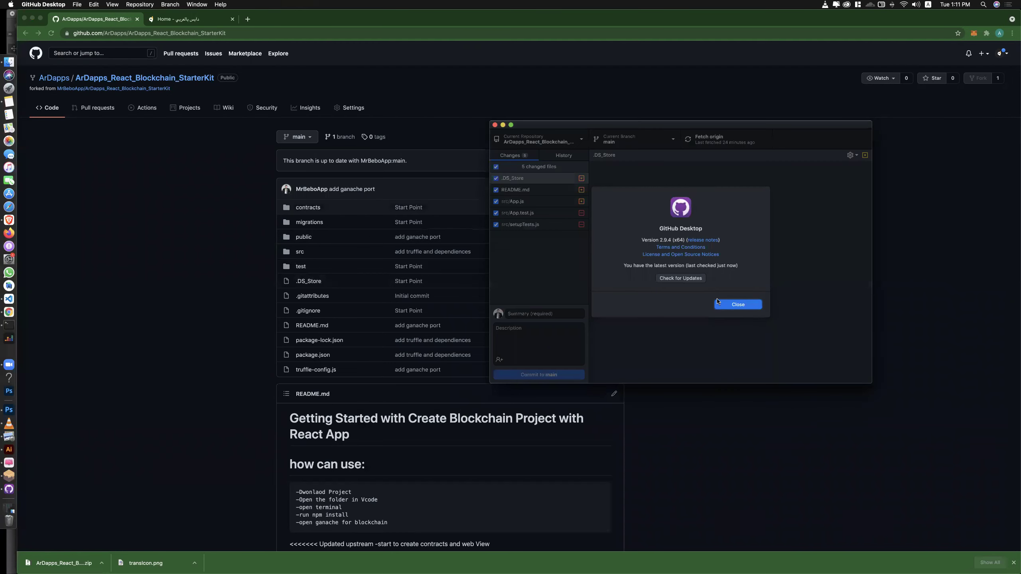
left_click(739, 306)
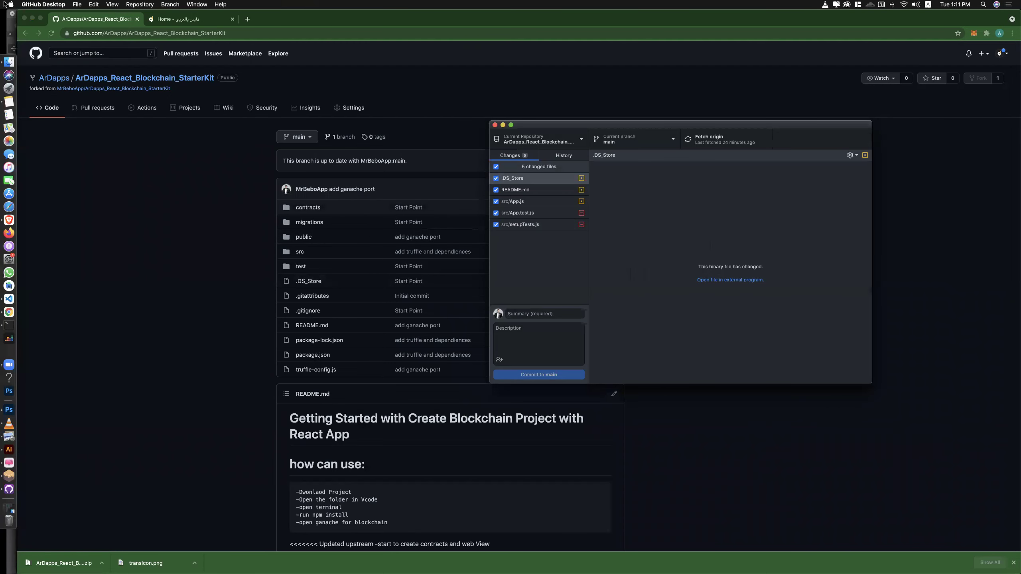
left_click(43, 3)
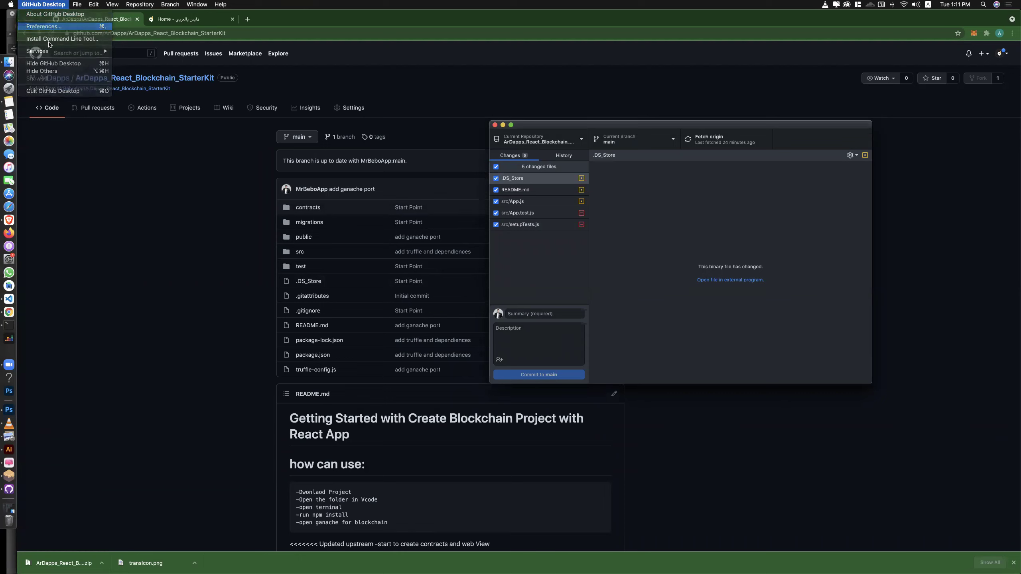
left_click(44, 26)
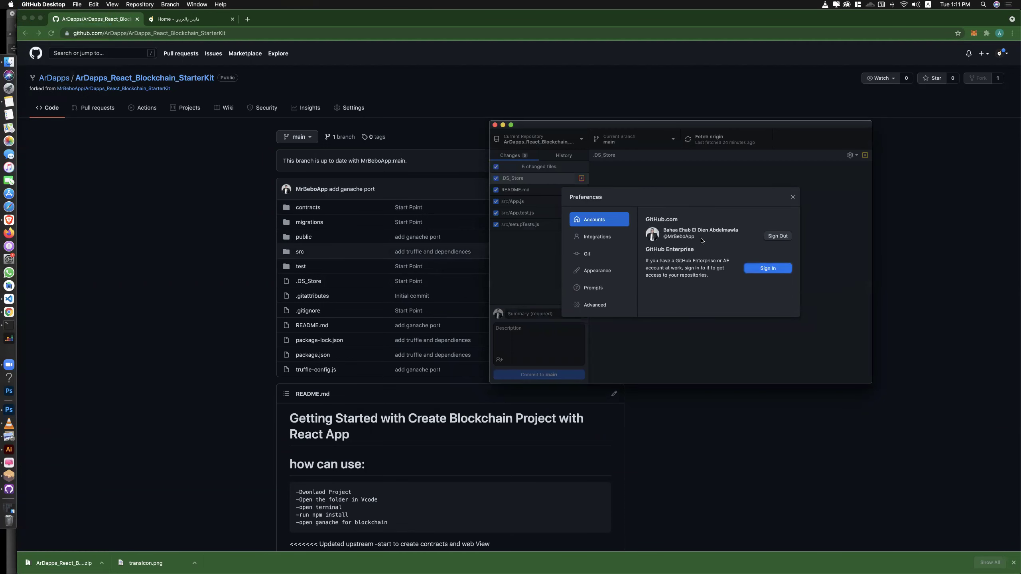
left_click(763, 274)
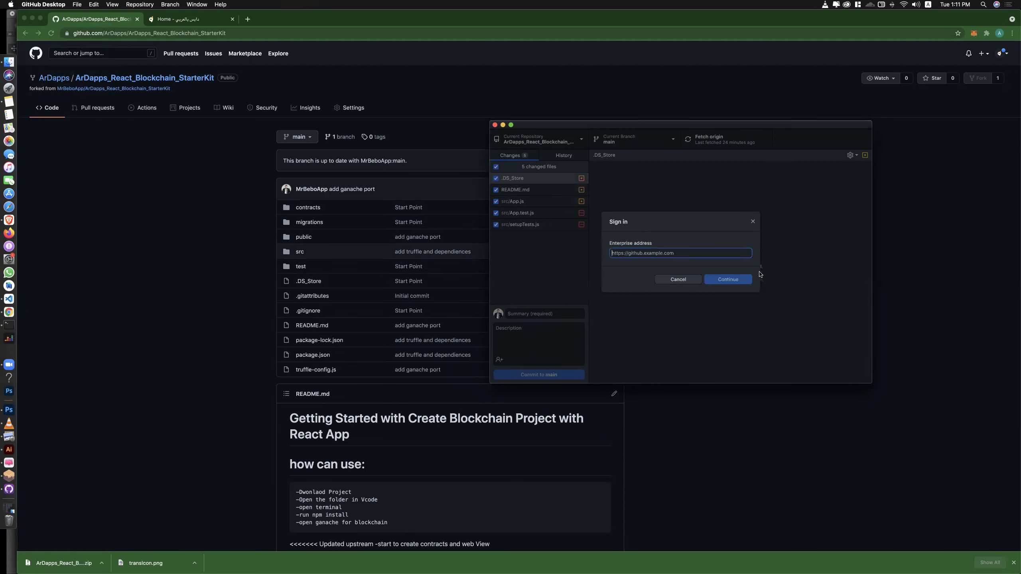
left_click(678, 279)
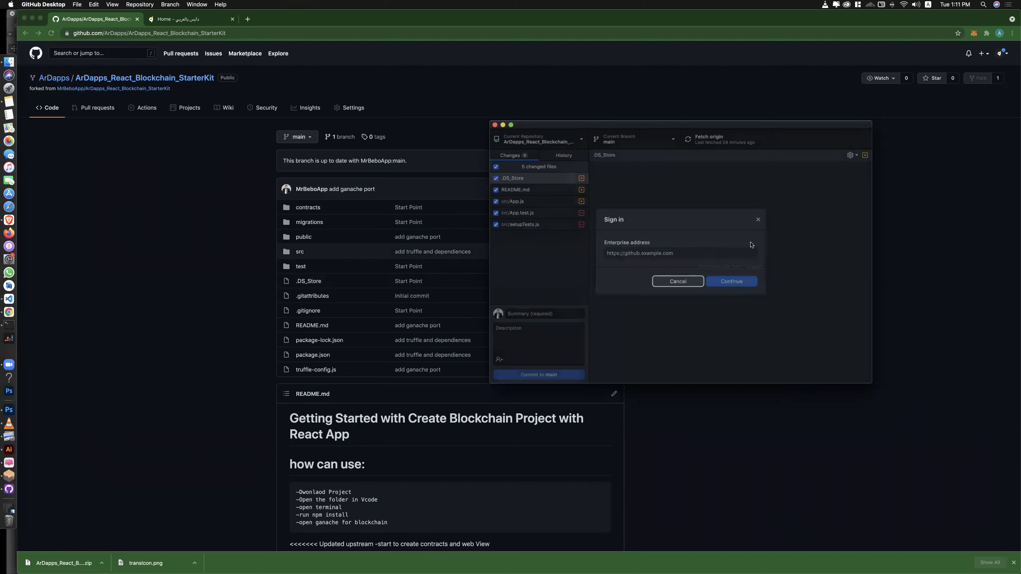
- Sign out of the current GitHub.com account in the account preferences and start a new sign-in through the browser
left_click(39, 4)
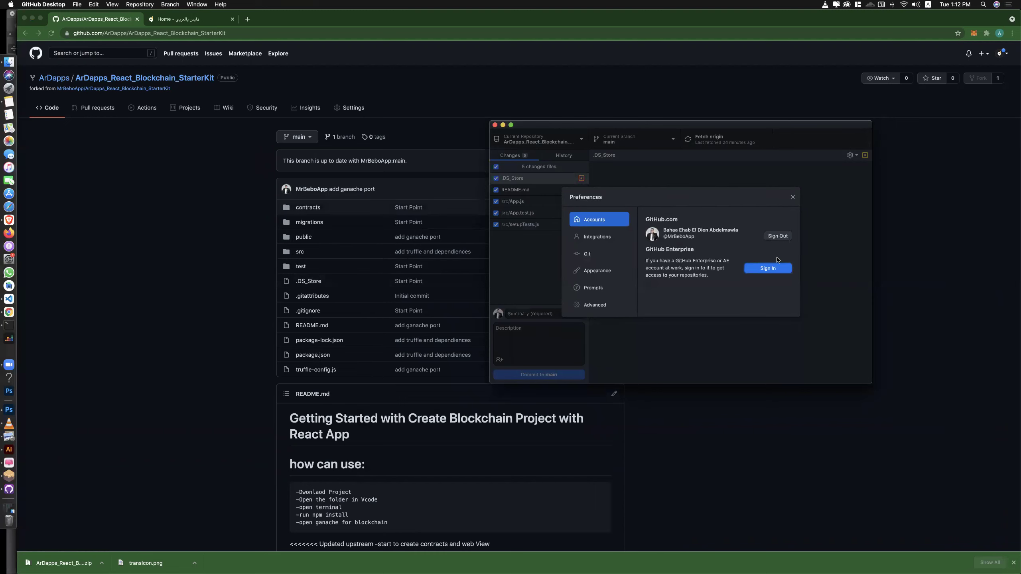
left_click(776, 237)
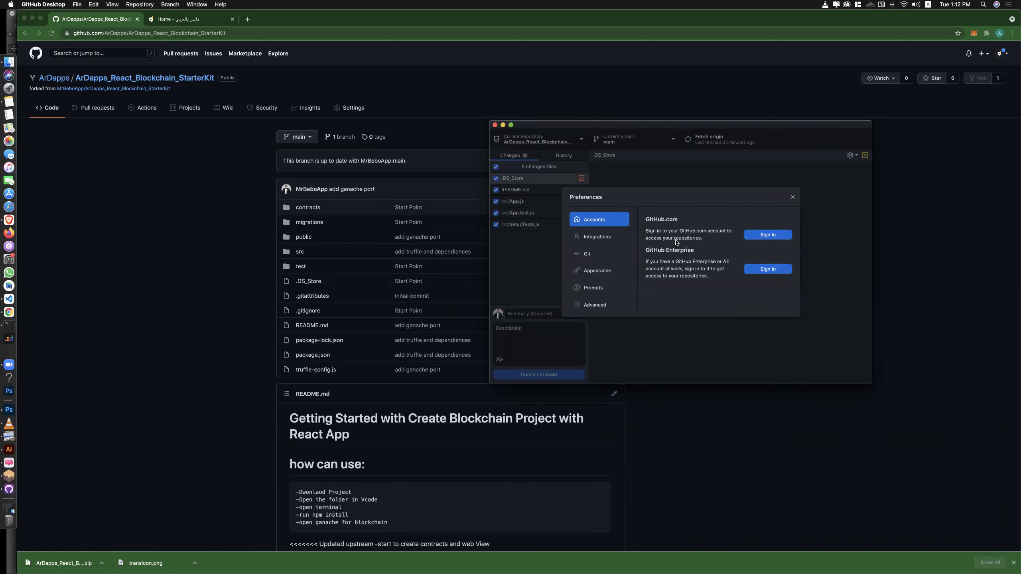
left_click(769, 236)
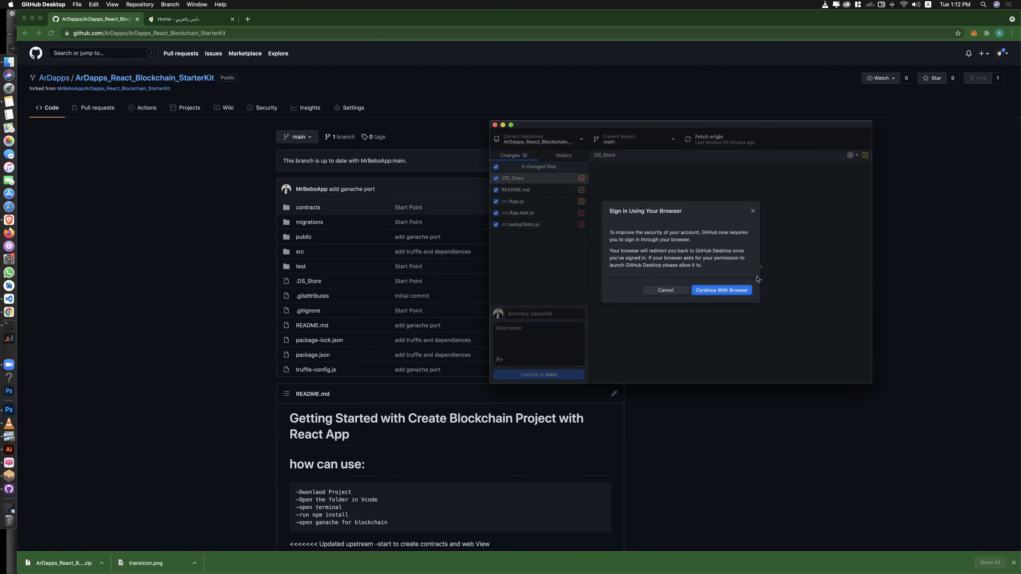
left_click(722, 290)
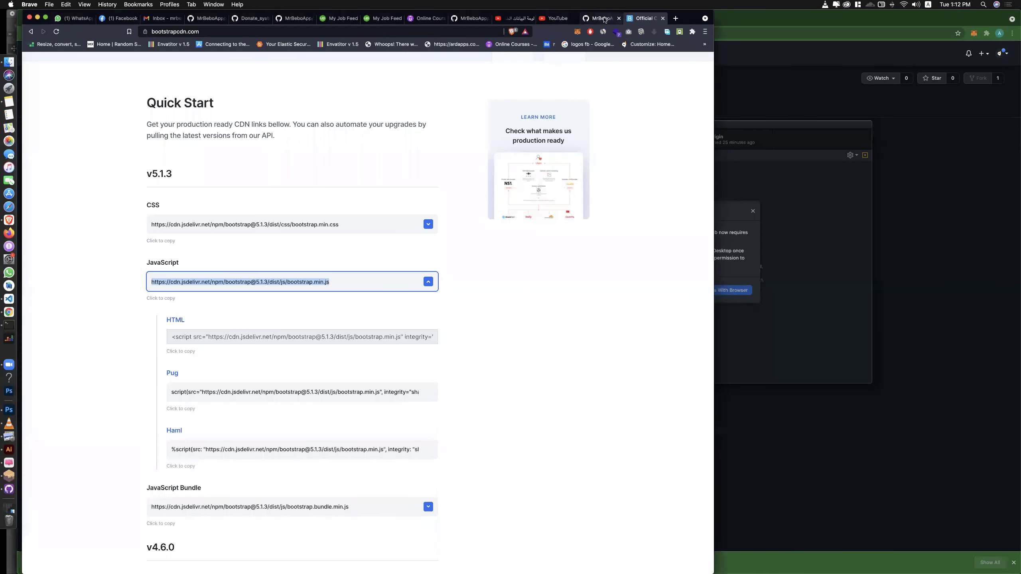
- Sign the current account out of GitHub in Brave and open the sign-in page
left_click(599, 18)
left_click(687, 69)
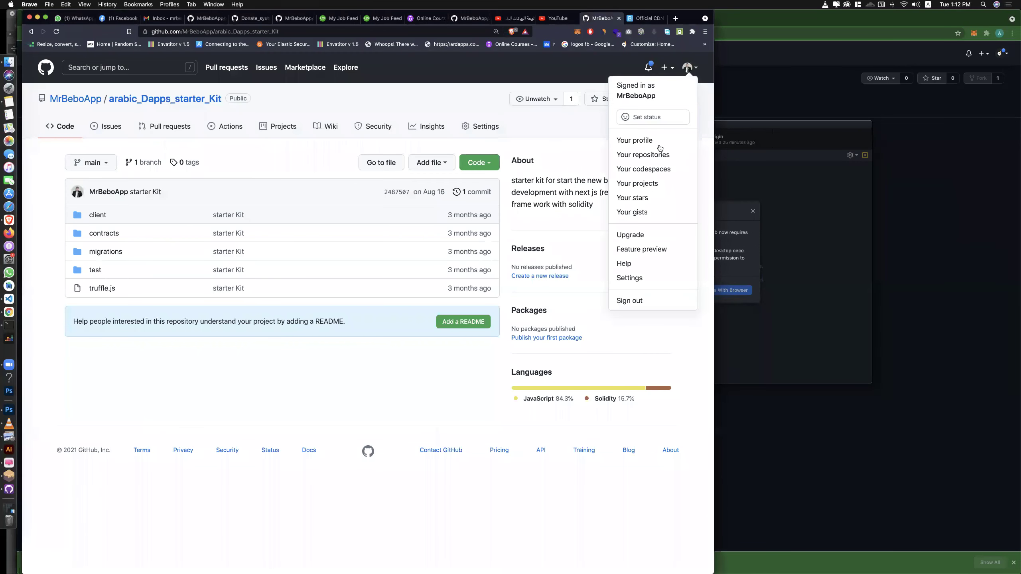
left_click(641, 301)
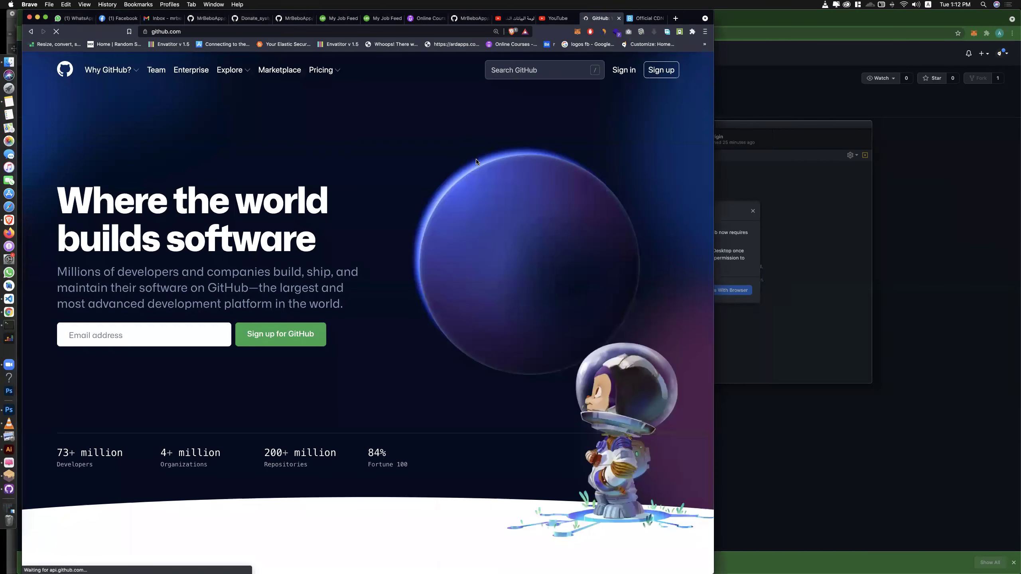
left_click(624, 70)
- Restart the browser sign-in from GitHub Desktop and authorize the app to access the ArDapps account
left_click(732, 290)
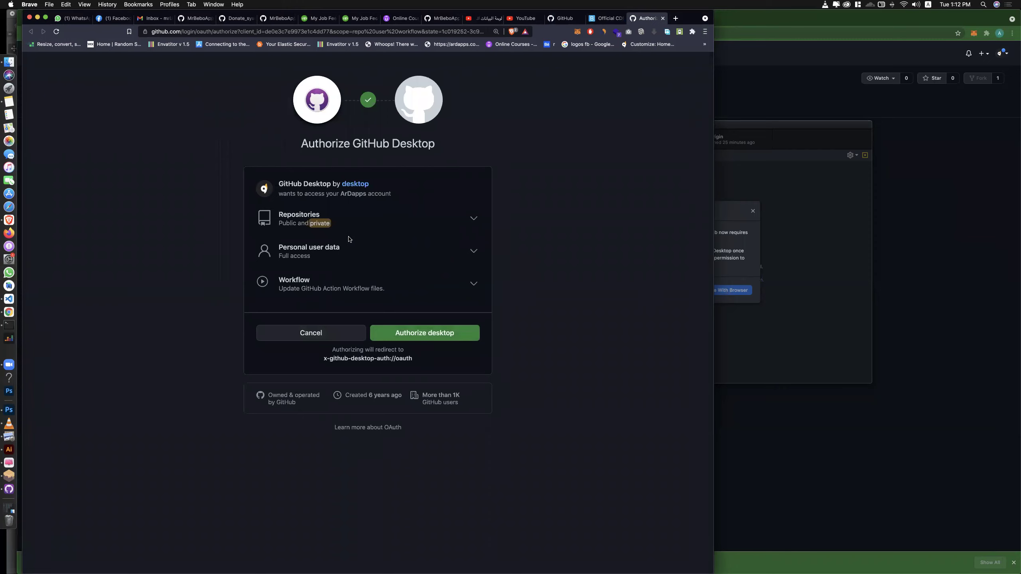
left_click(436, 335)
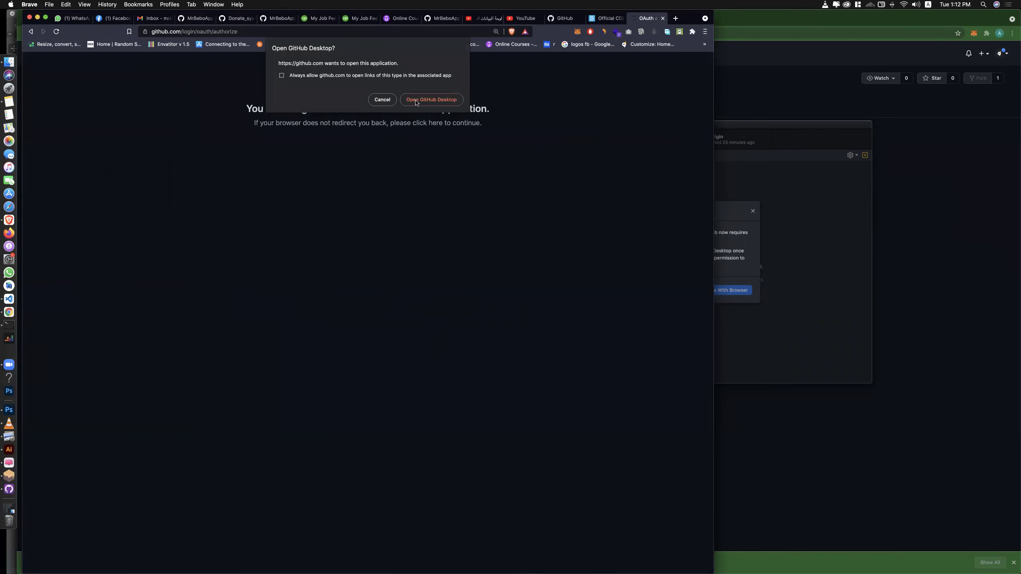
- Return to GitHub Desktop from the authorization page and check the signed-in GitHub.com account in the preferences
left_click(427, 100)
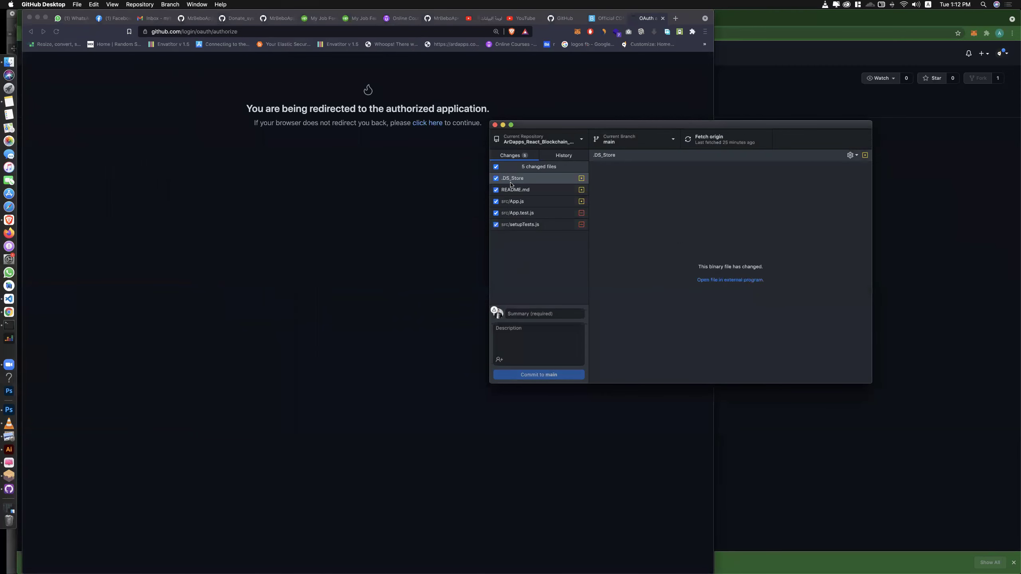
left_click(580, 140)
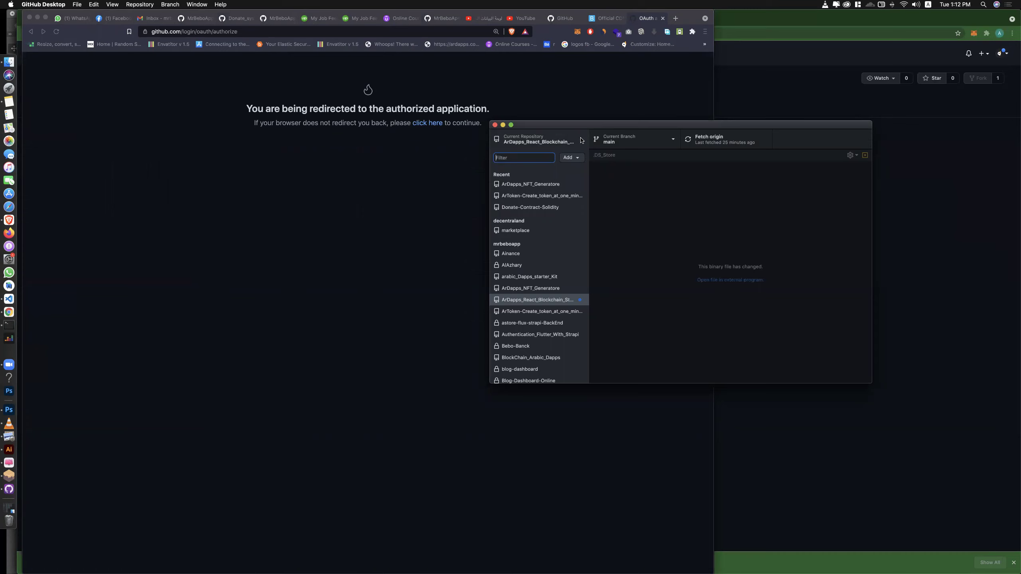
left_click(47, 4)
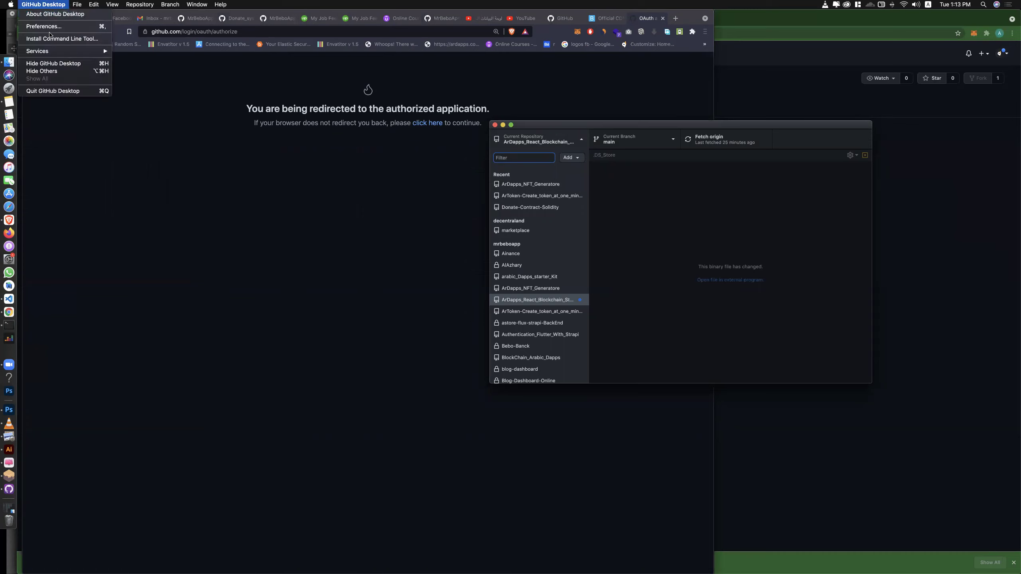
left_click(44, 27)
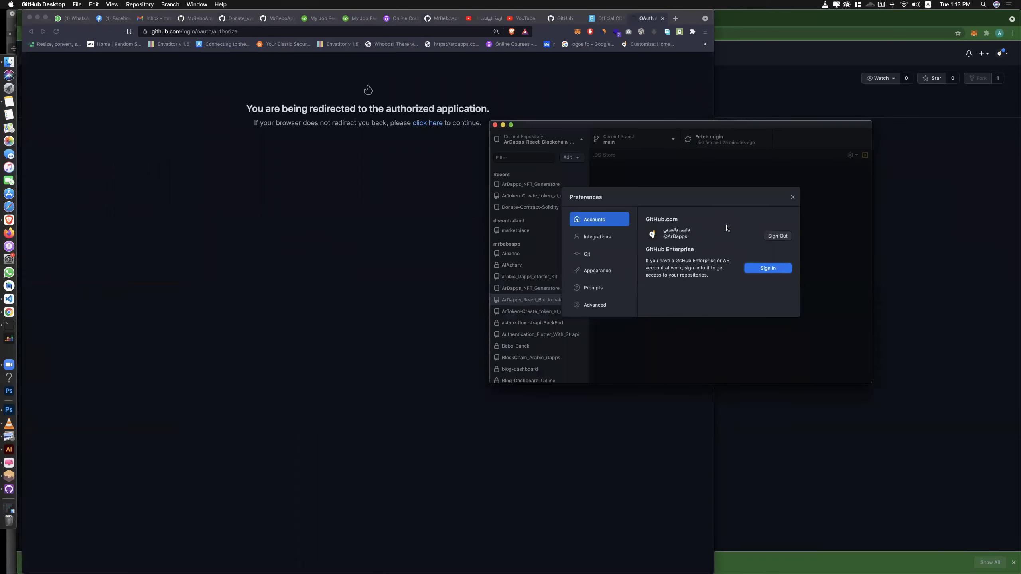
left_click(794, 197)
- Switch to Brave, dismiss the repeated request to open GitHub Desktop, and sign the ArDapps account out of GitHub
left_click(649, 20)
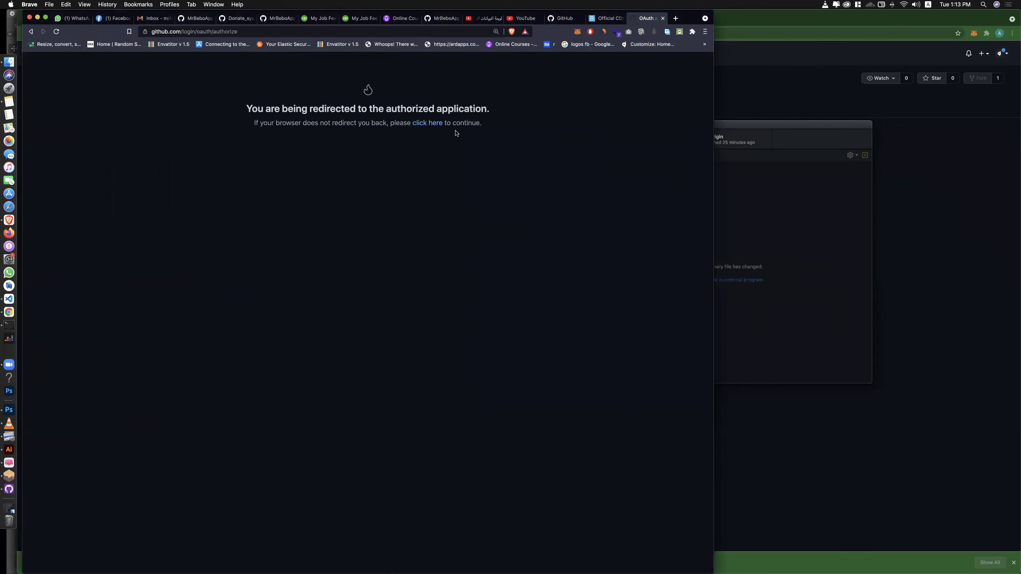
left_click(427, 123)
left_click(382, 100)
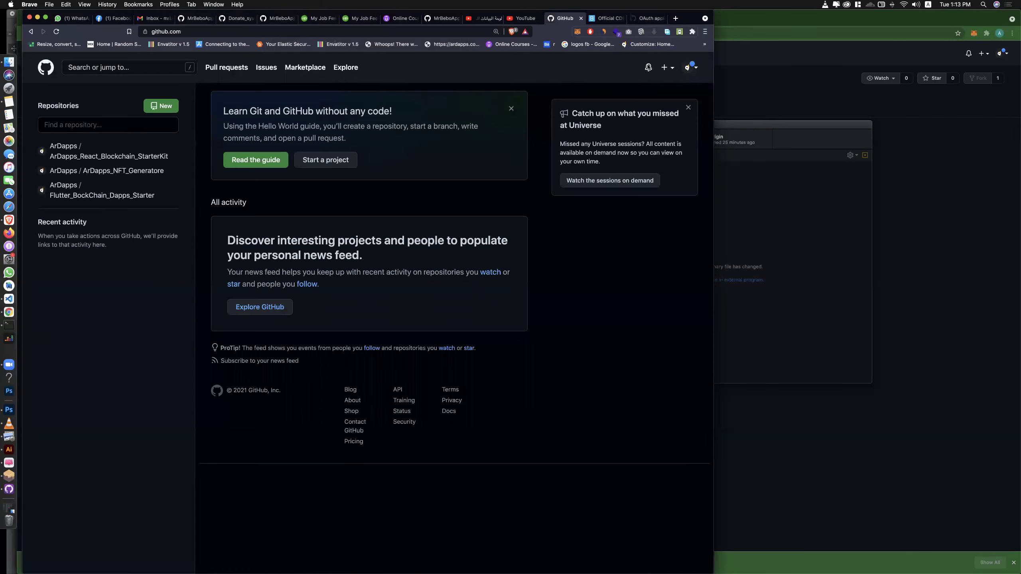
left_click(688, 67)
left_click(625, 296)
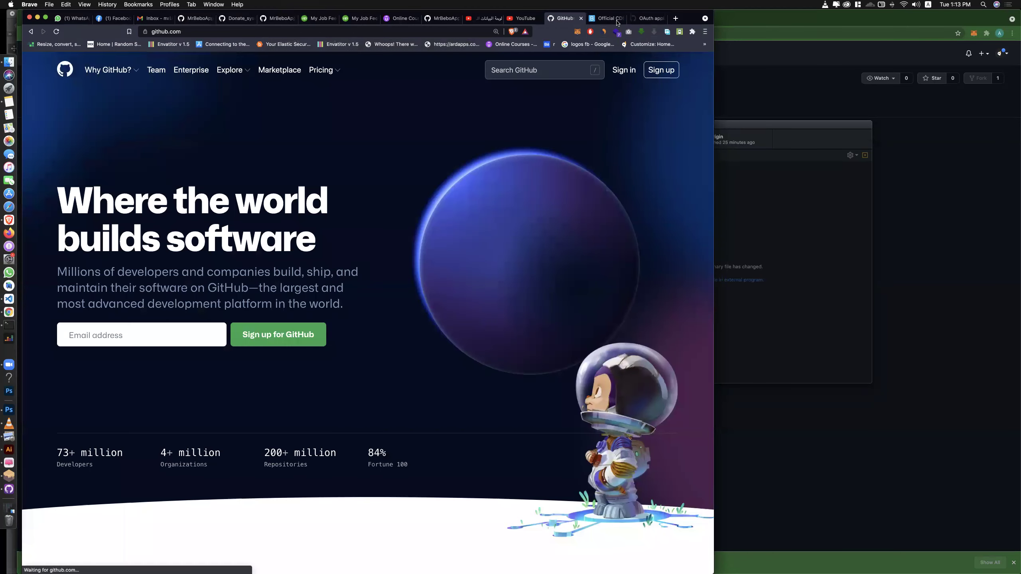
- In GitHub Desktop, start a new repository named animals-nft_ardapps with the description "this is anaimals nft marketplace with react and solidity"
left_click(756, 85)
left_click(9, 489)
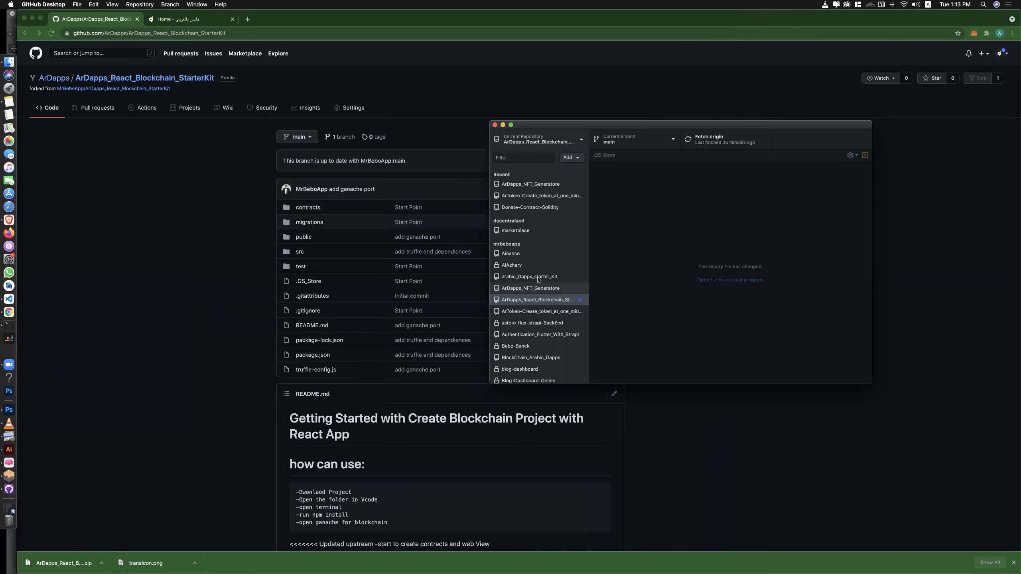
left_click(580, 160)
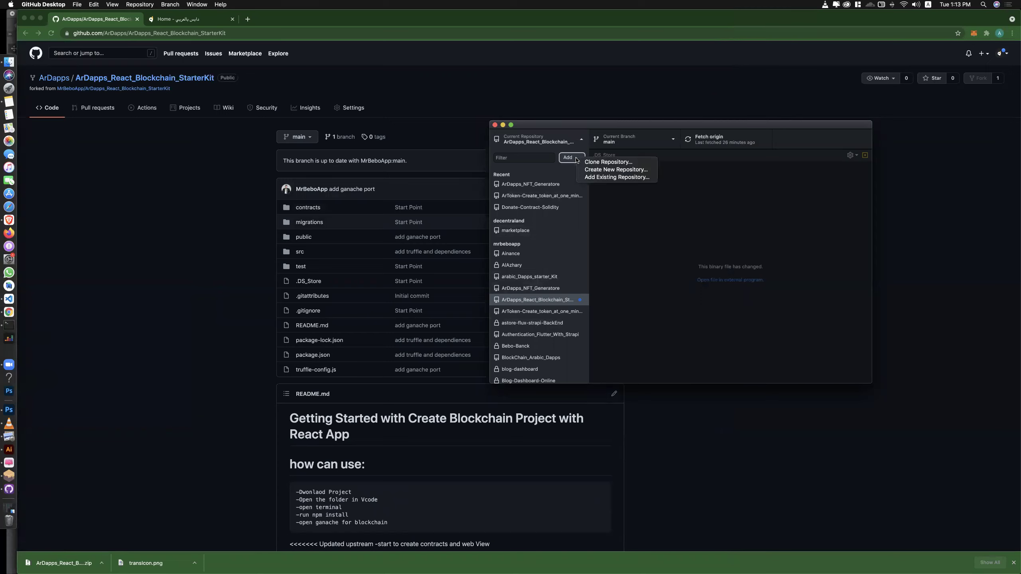
left_click(592, 171)
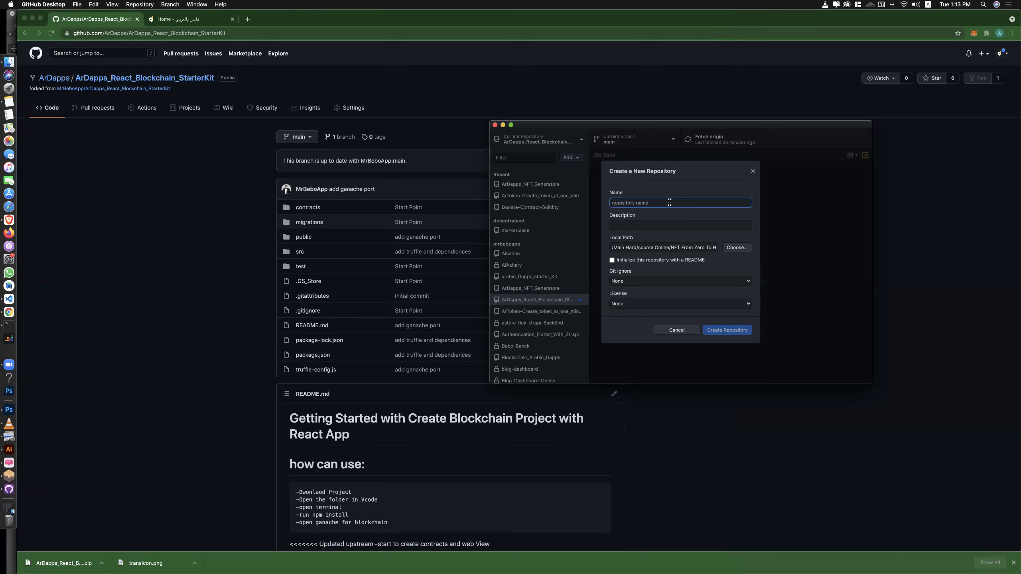
type("animals-nf")
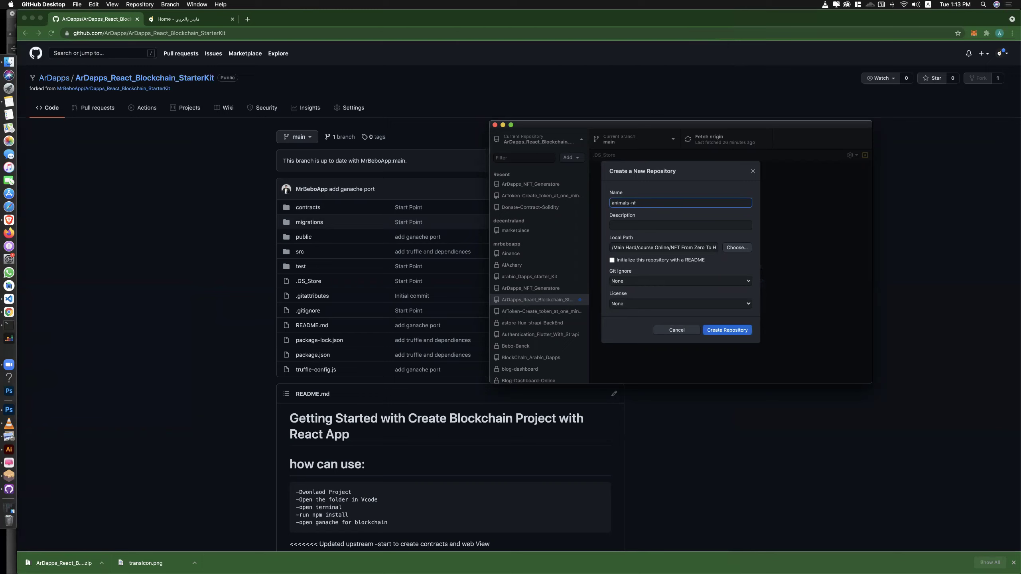
type("t_ardapps")
left_click(649, 224)
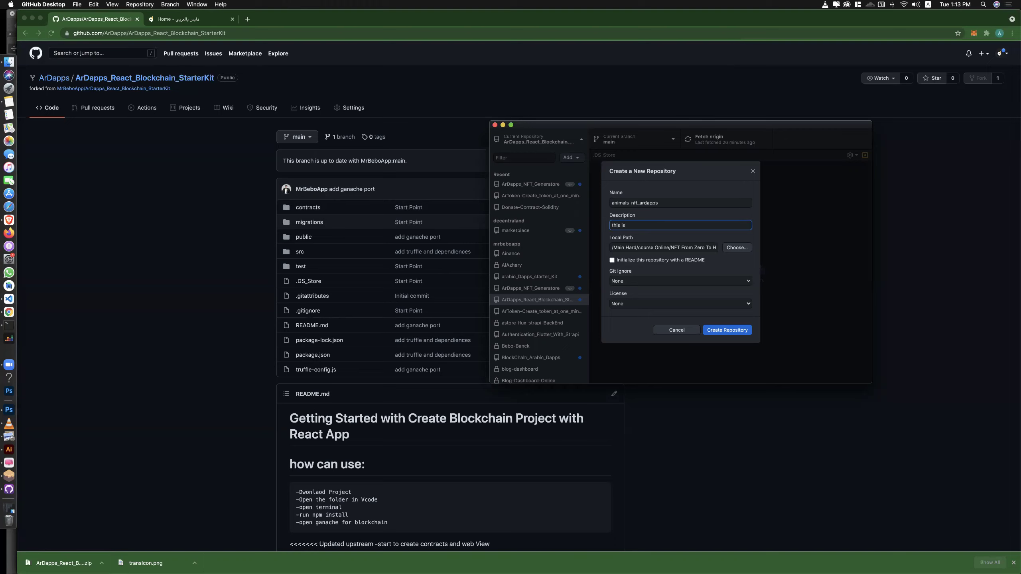
type("this is nft marketplace  with")
left_click(626, 227)
type("anaimals")
type("solidity")
- Browse to the Main Hard folder for the new repository's local path
left_click(737, 247)
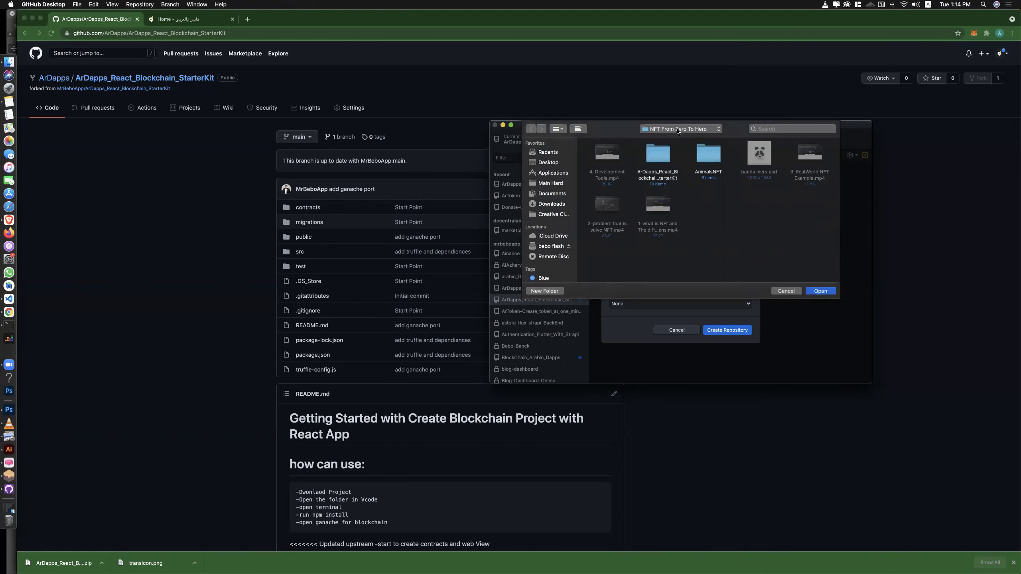
left_click(678, 131)
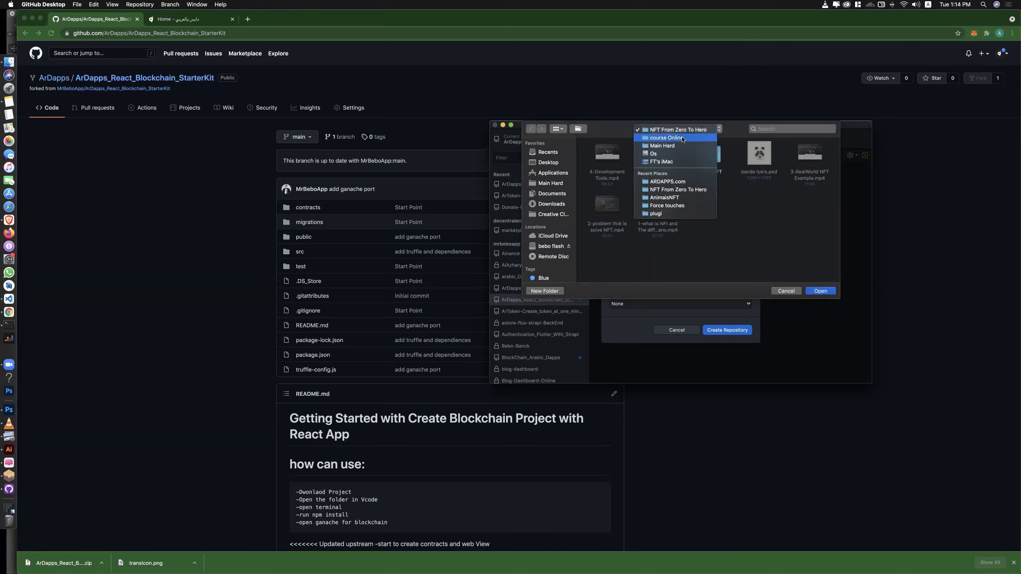
left_click(678, 145)
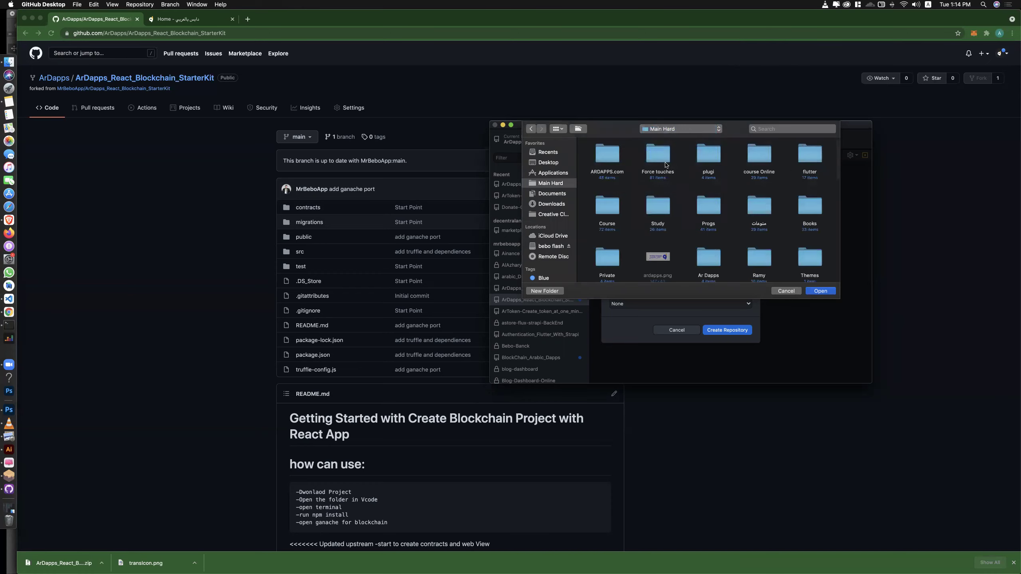
scroll(712, 194, "down", 3)
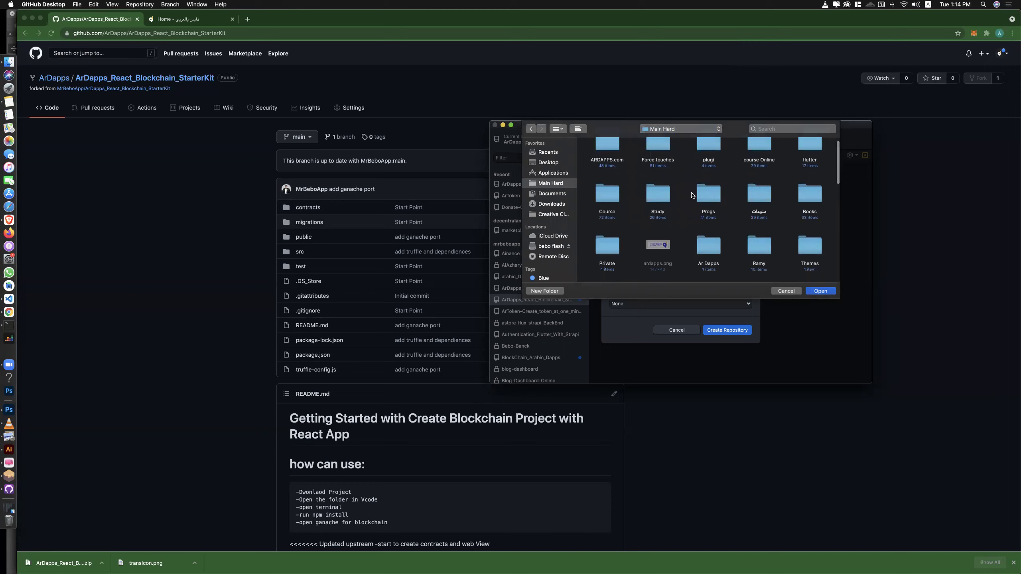
scroll(719, 195, "down", 5)
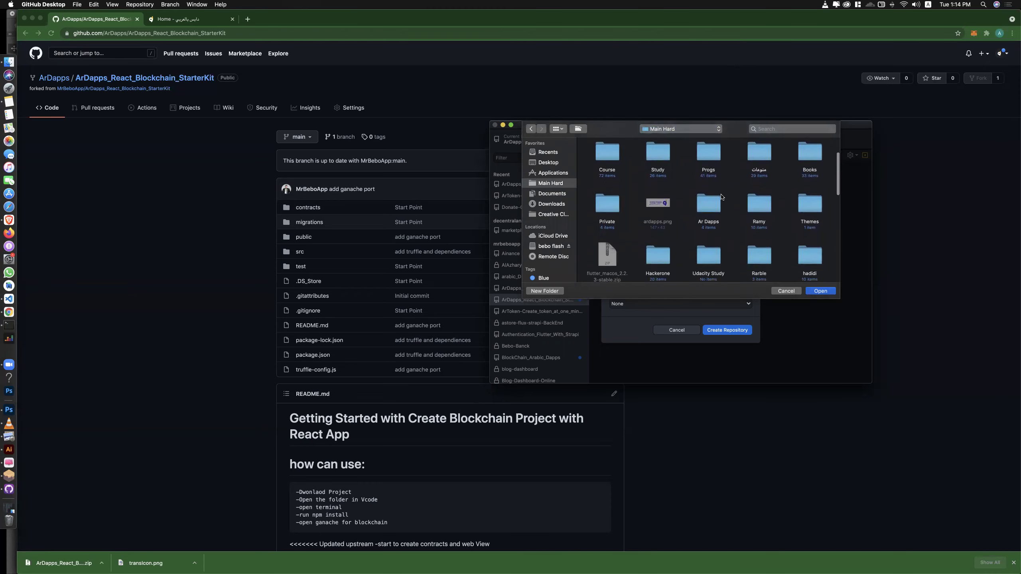
scroll(622, 196, "down", 5)
scroll(607, 185, "up", 10)
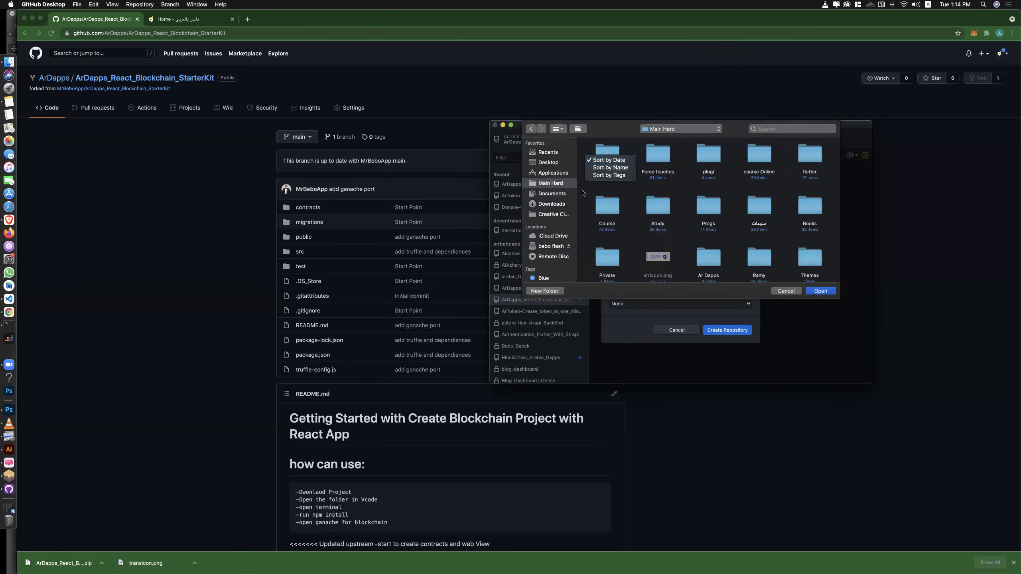
- Create a folder named Ardapps Git inside Main Hard and choose it as the repository's local path
left_click(555, 293)
type("Ar")
key("BackSpace")
key("BackSpace")
type("g")
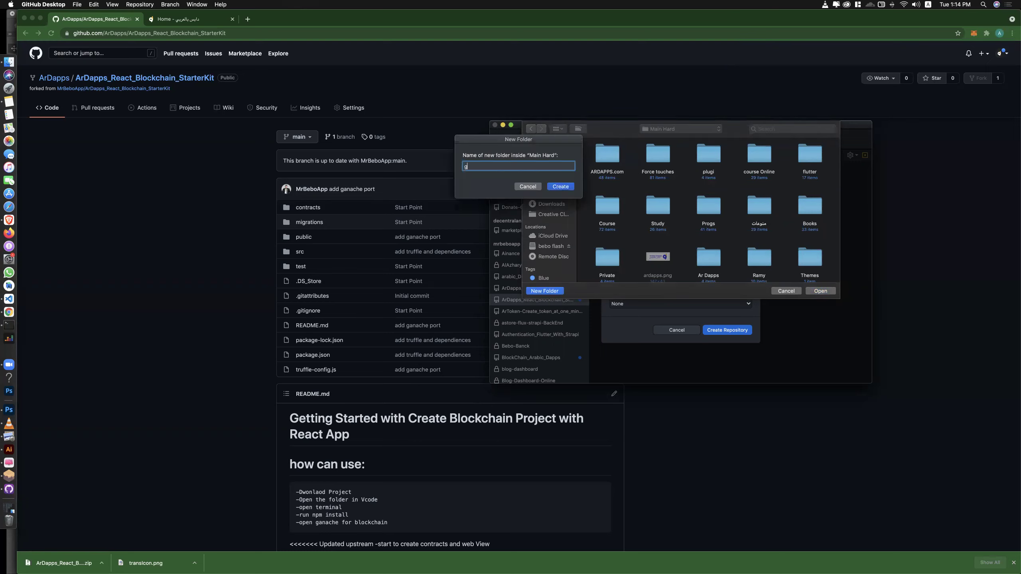
key("BackSpace")
type("Ardapps Git")
key("Return")
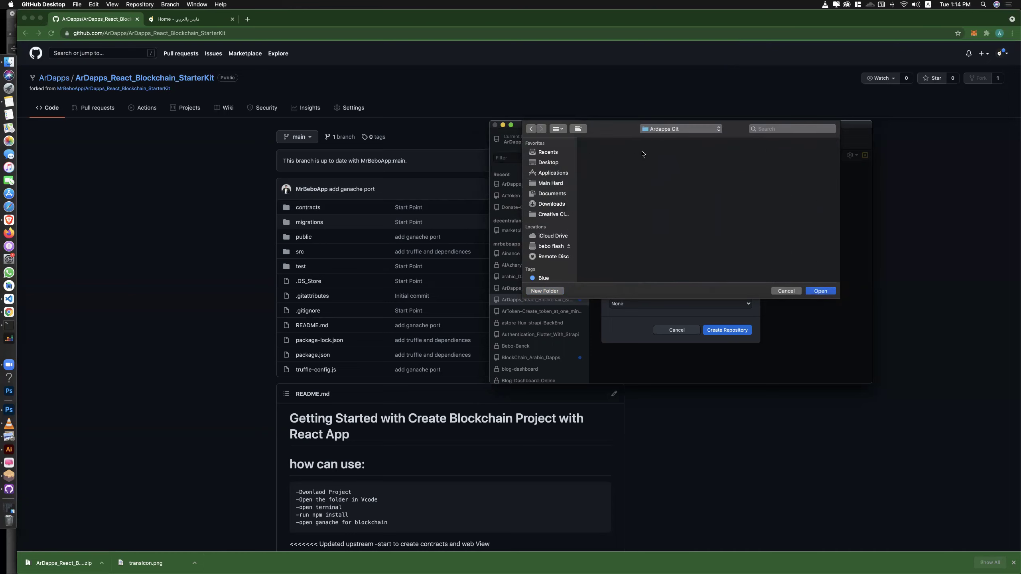
left_click(821, 290)
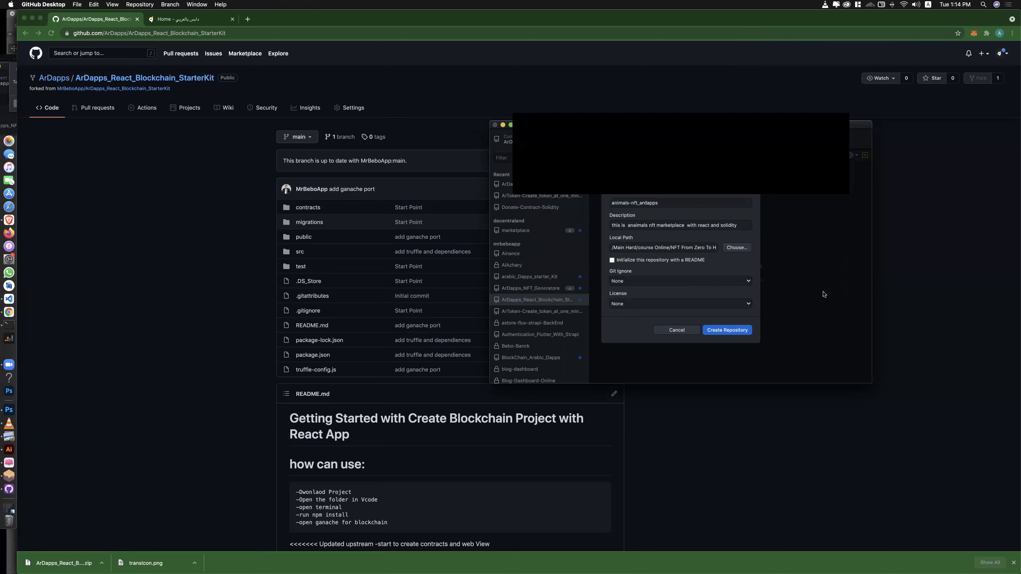
- Create the repository and publish it to GitHub.com as animals-nft_ardapps_marketPlace, keeping the code private
left_click(727, 331)
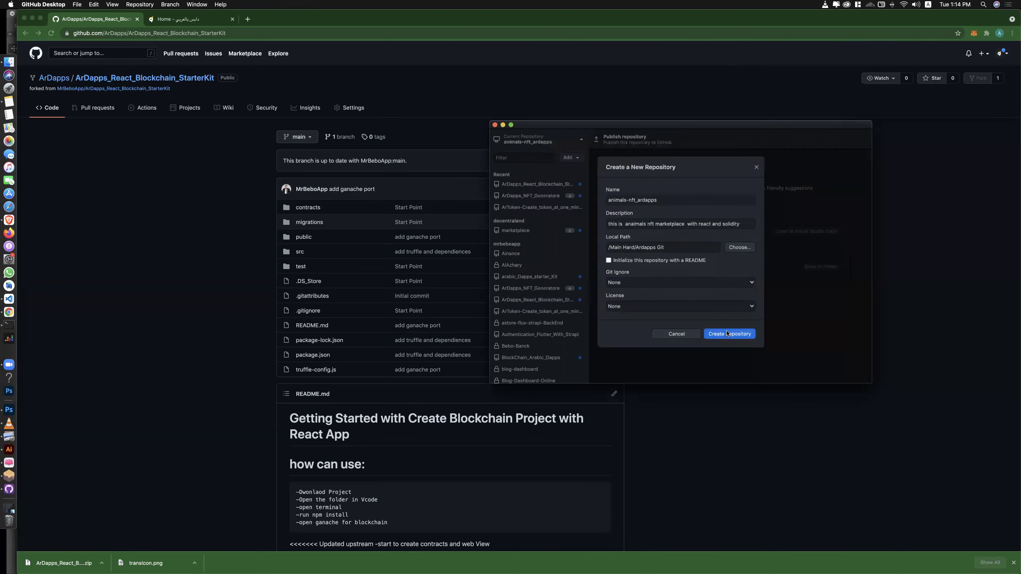
left_click(818, 235)
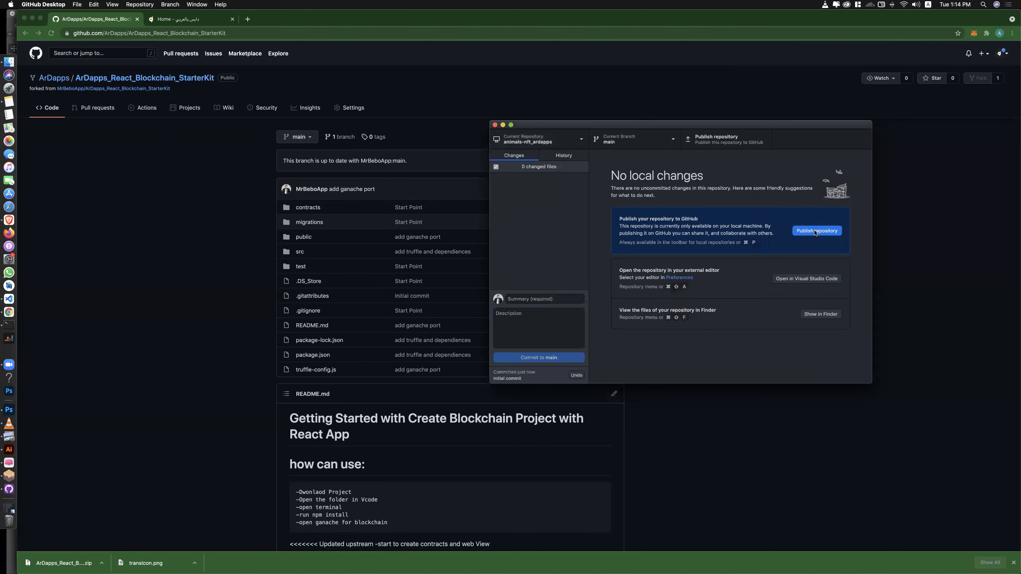
left_click(815, 232)
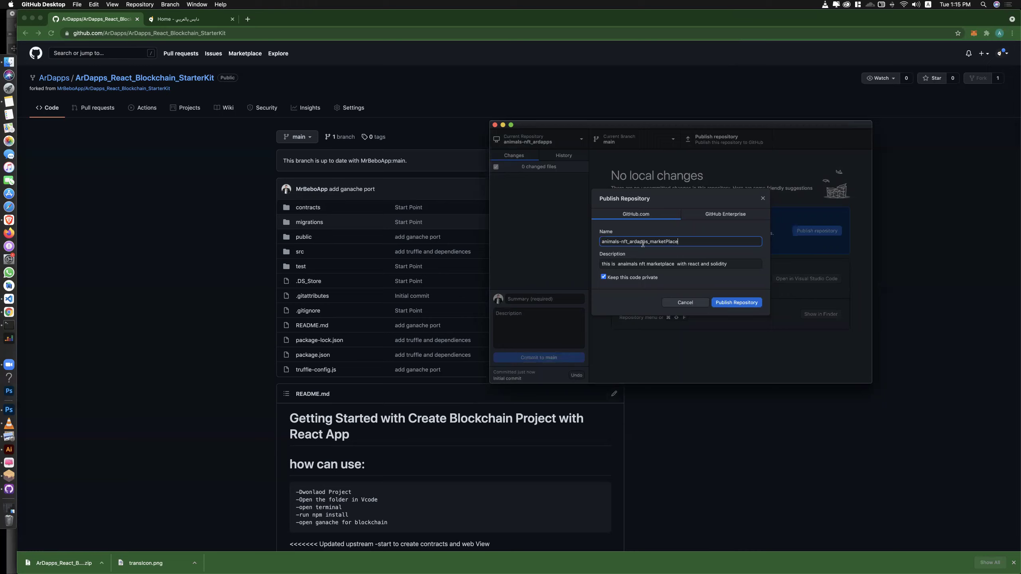
left_click(736, 302)
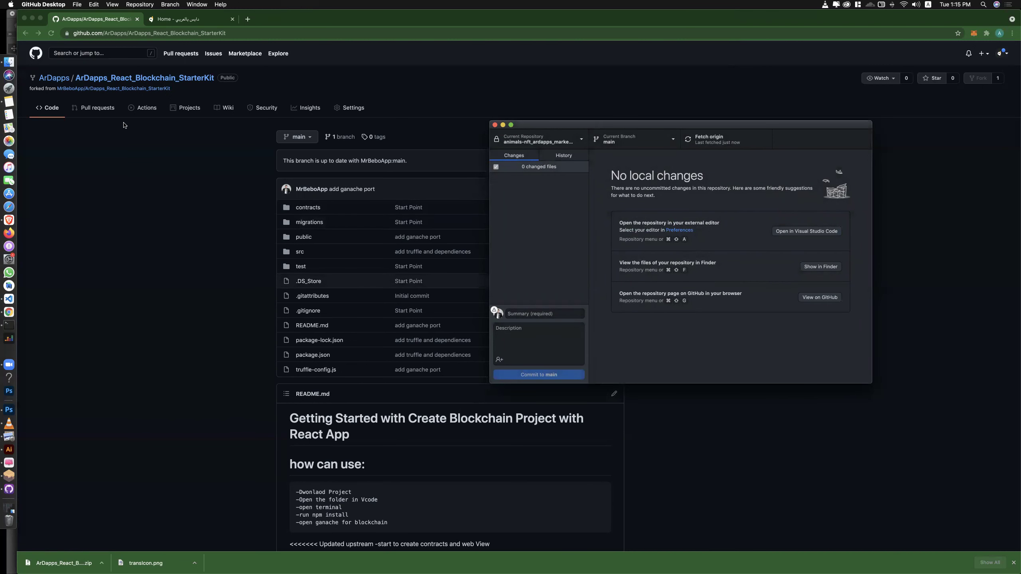
- Switch to Chrome and open the animals-nft_ardapps_marketPlace repository from the account's own repositories
left_click(986, 95)
left_click(1002, 53)
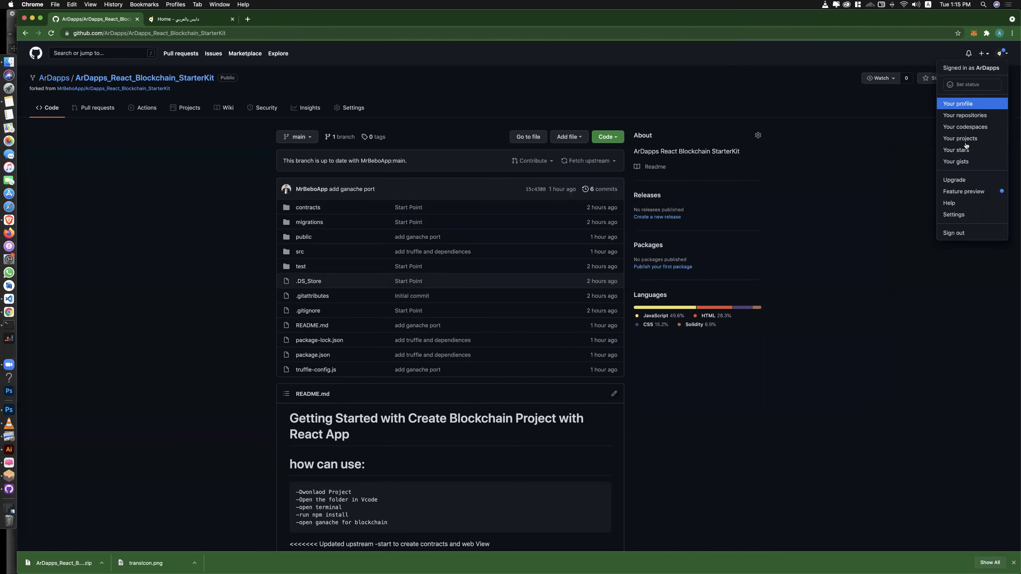
left_click(962, 116)
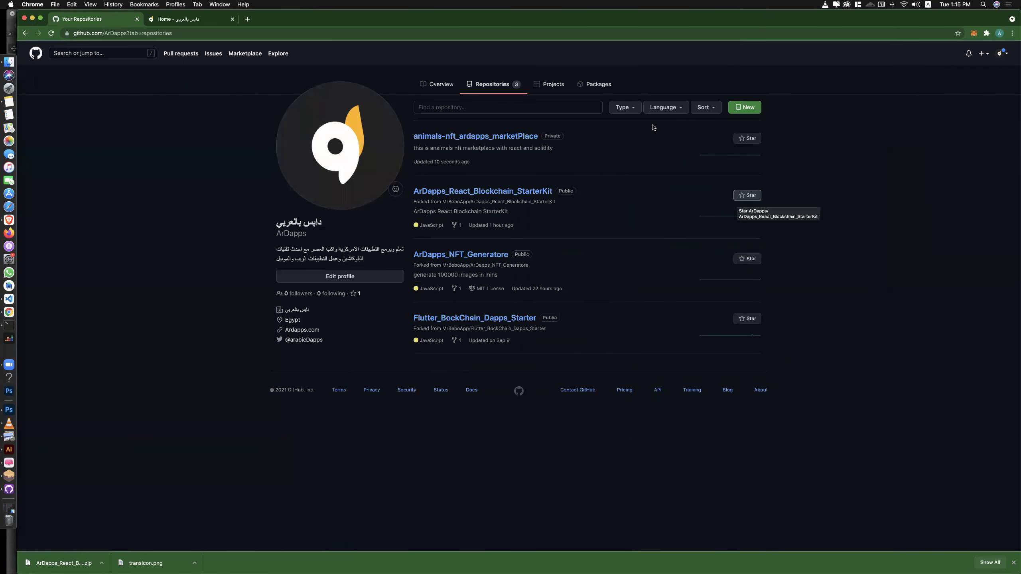
left_click(506, 137)
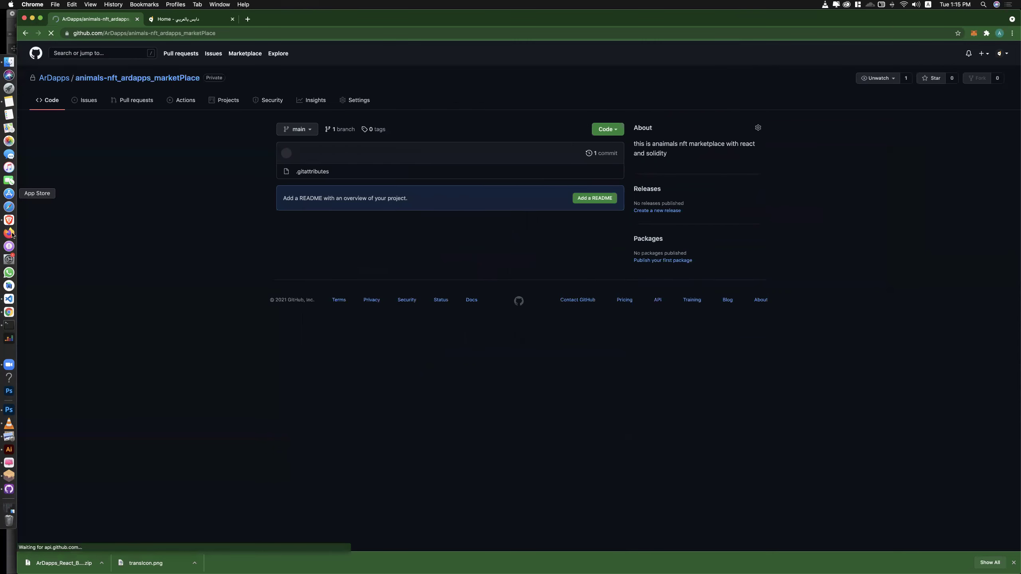
- In Finder, extract the downloaded ArDapps React Blockchain StarterKit zip archive and open the extracted ArDapps_React_Blockchain_StarterKit-main folder
left_click(4, 61)
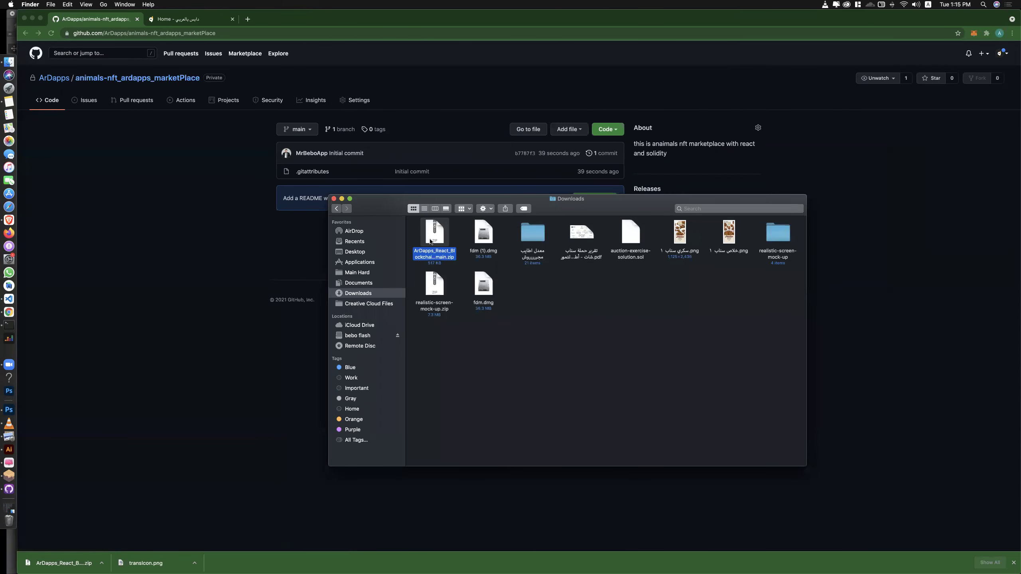
double_click(430, 241)
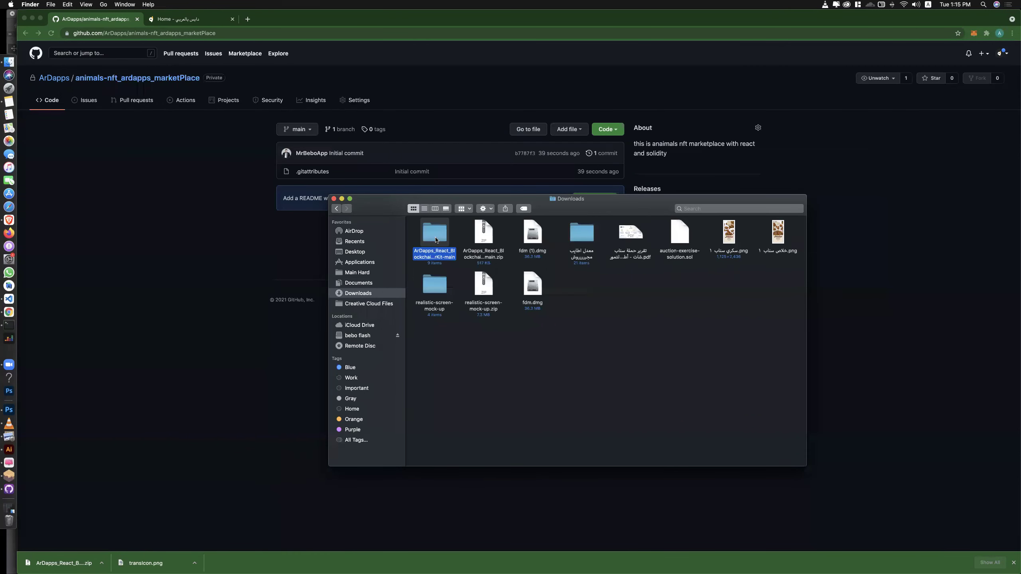
double_click(436, 240)
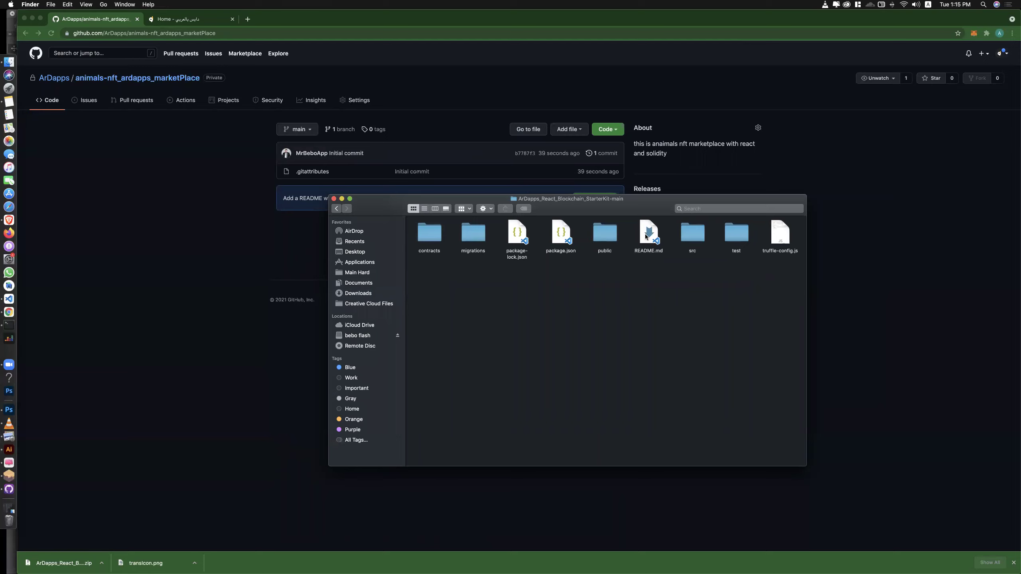
left_click(646, 234)
left_click(744, 287)
left_click_drag(786, 284, 416, 235)
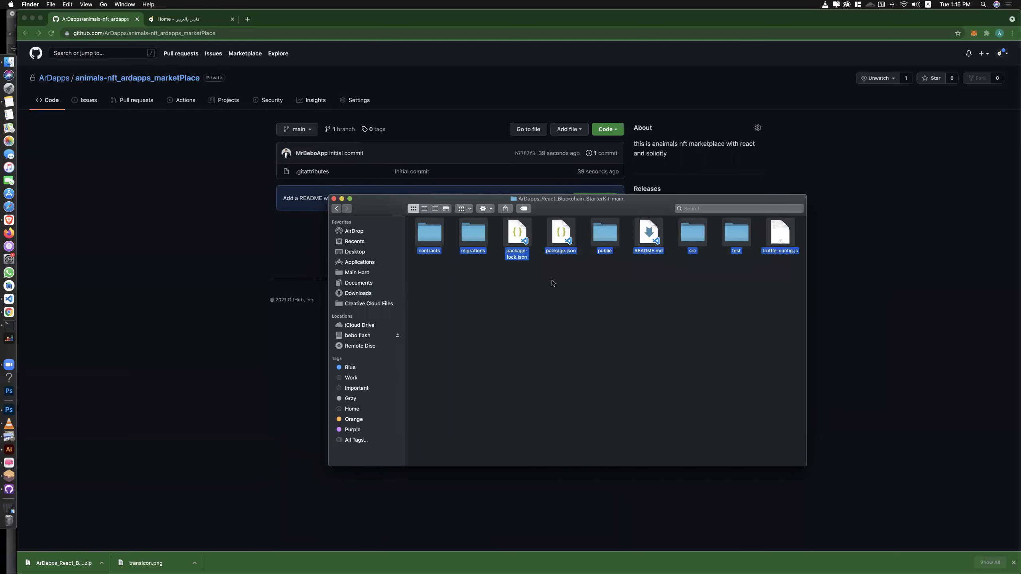
right_click(9, 64)
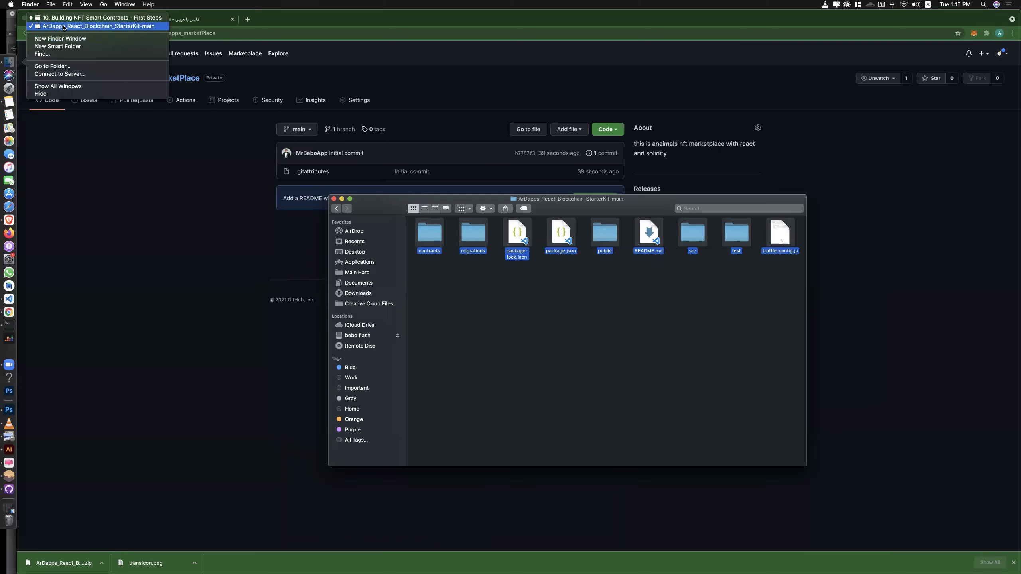
left_click(473, 288)
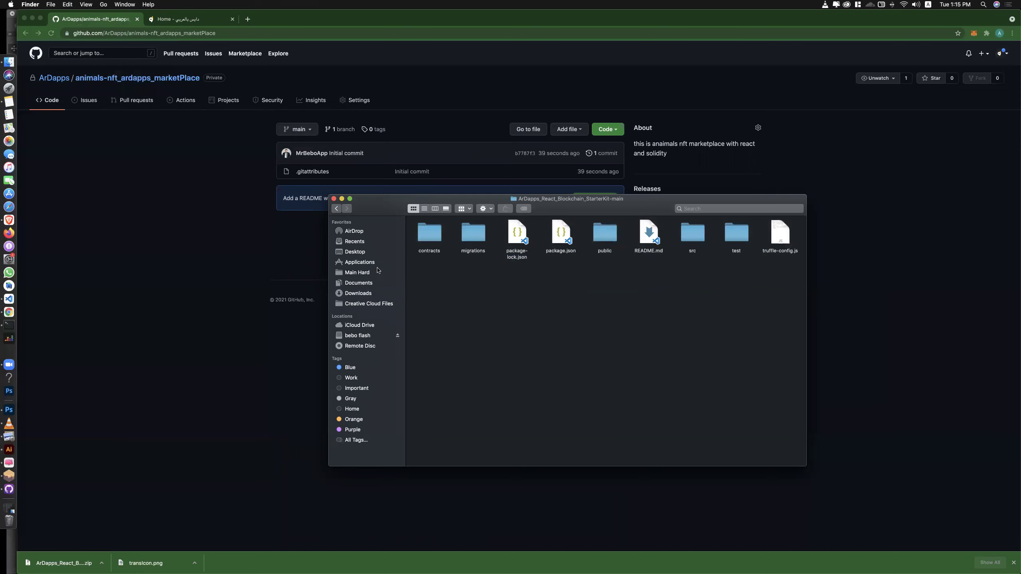
- Add the Ardapps Git folder from Main Hard to the Finder favorites
left_click(364, 272)
left_click_drag(480, 232, 356, 229)
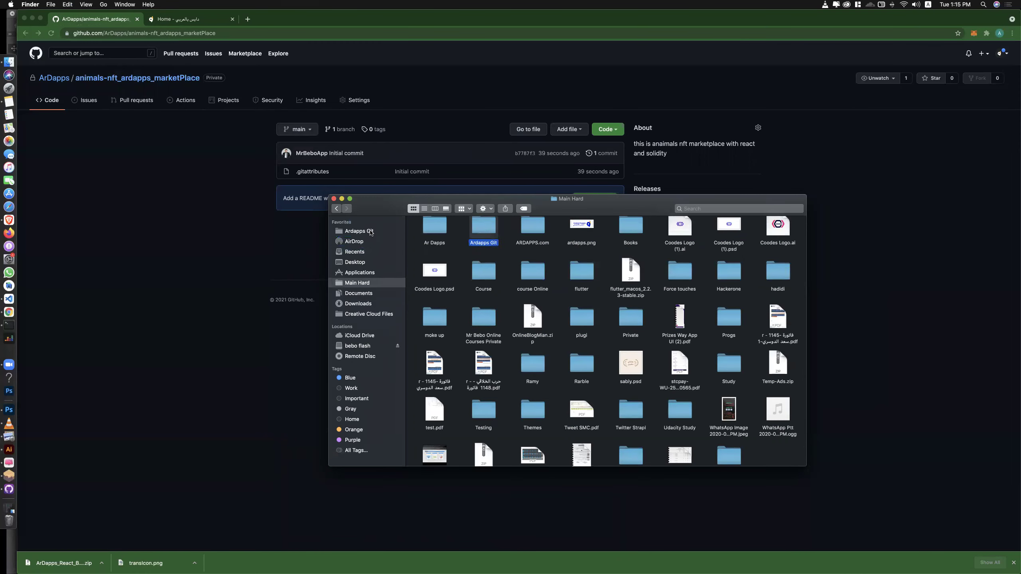
- Move the starter kit files into the animals-nft_ardapps folder in Ardapps Git and empty the Trash
left_click(359, 231)
double_click(435, 233)
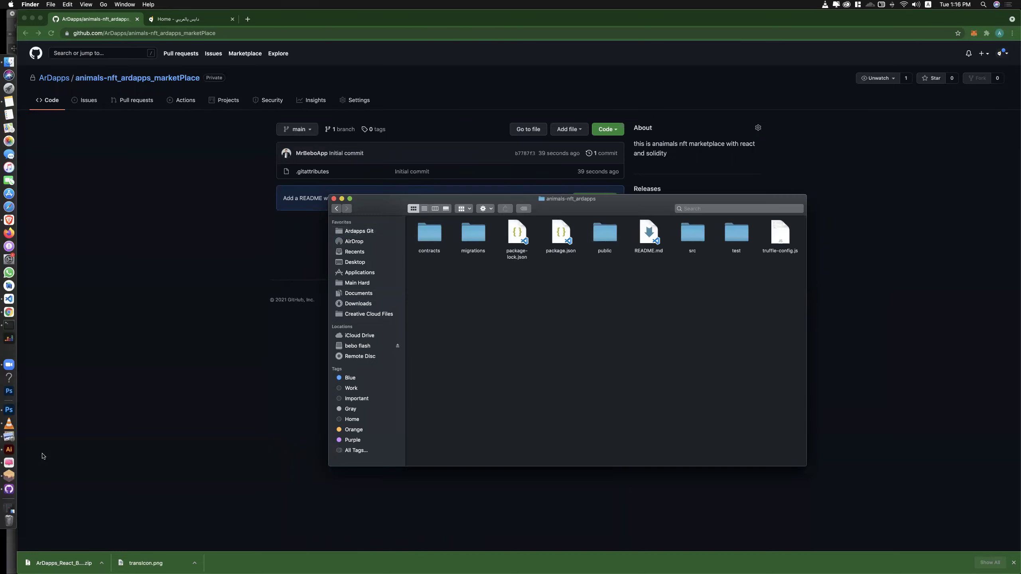
right_click(9, 521)
left_click(56, 527)
key("Return")
- Switch to GitHub Desktop and update the misattributed commit e-mail to the ArDapps account's GitHub no-reply address
left_click(8, 489)
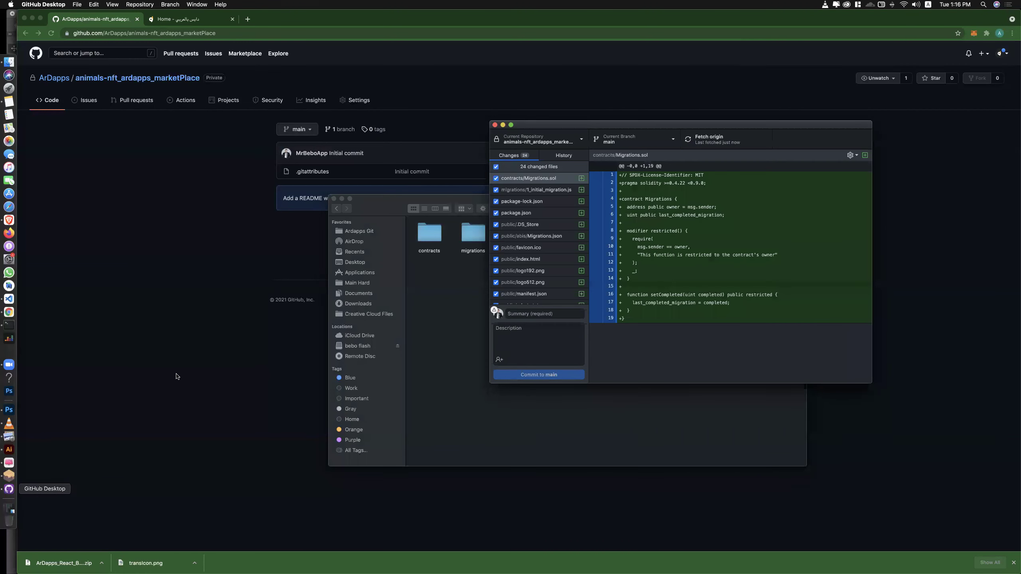
left_click(561, 156)
left_click(513, 155)
left_click(527, 316)
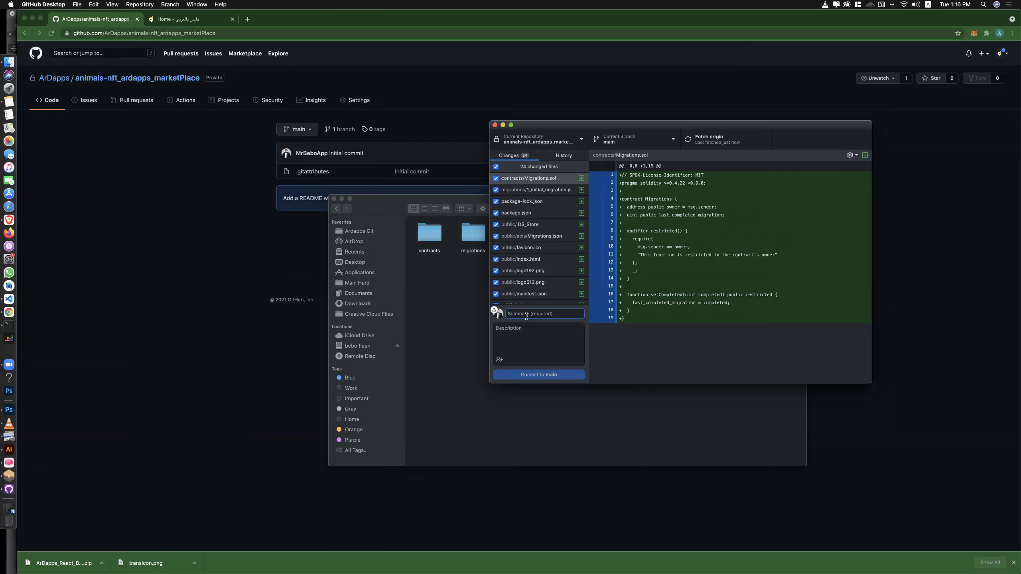
type("s")
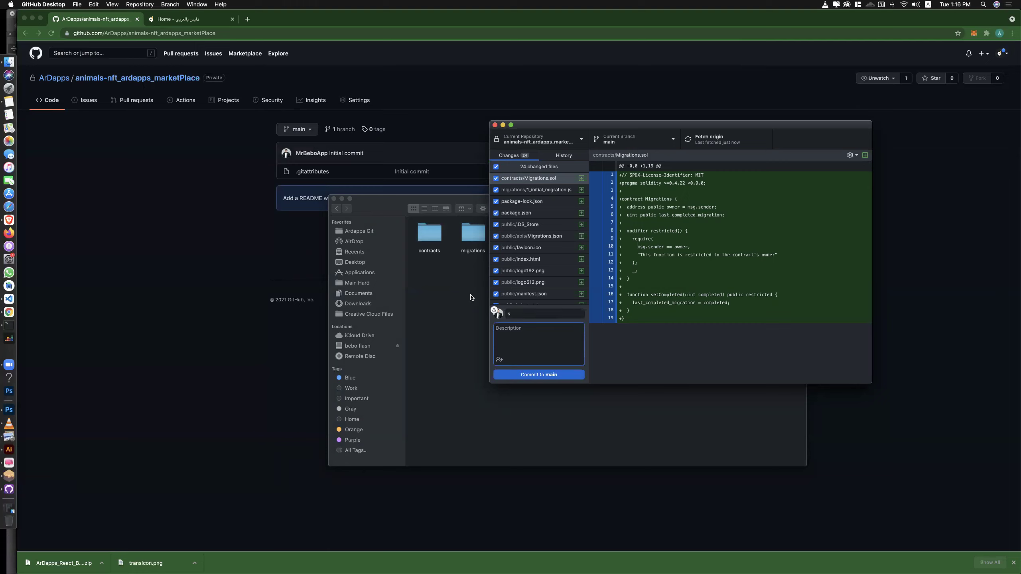
left_click(499, 314)
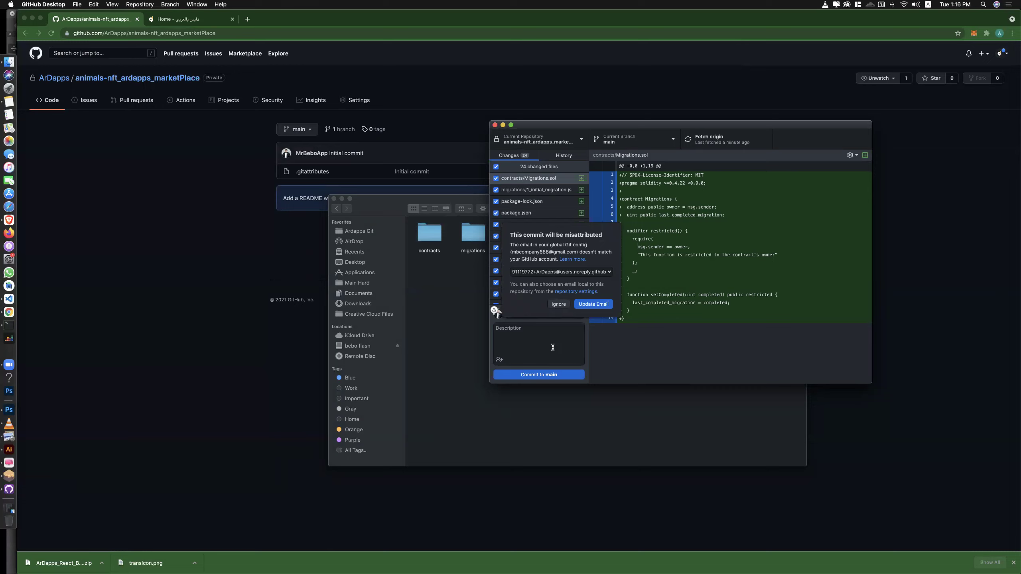
left_click(592, 304)
- Commit all changed files to main with the summary "Start point"
left_click(517, 314)
type("s")
double_click(517, 314)
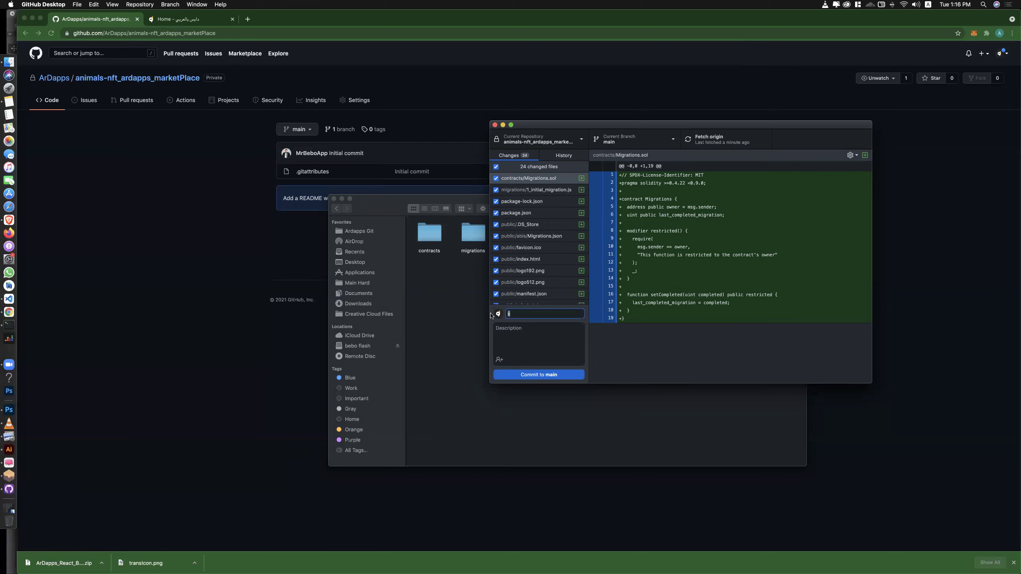
type("Start point")
left_click(539, 375)
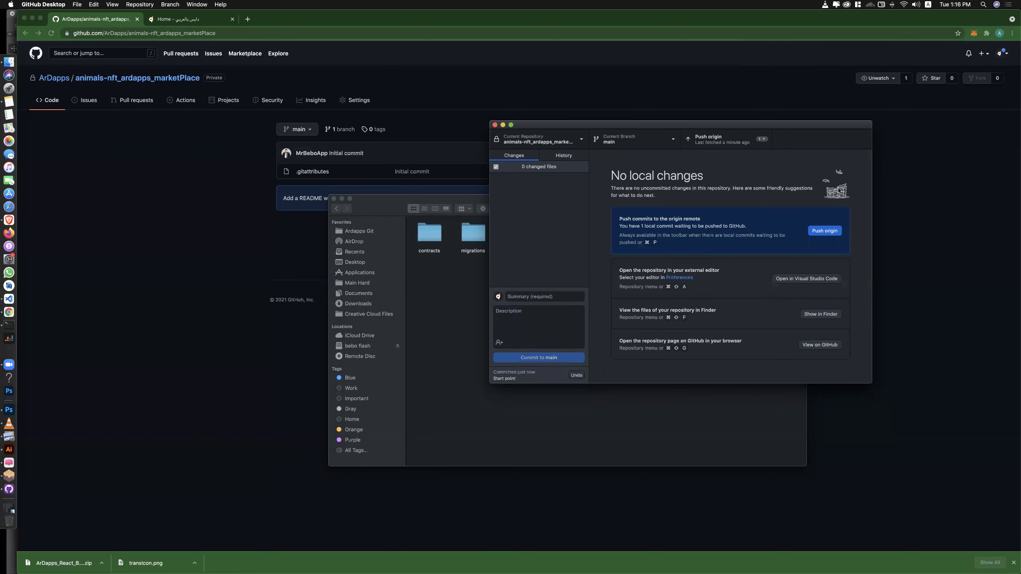
- Push the commit to origin and reload the animals-nft_ardapps_marketPlace repository page in Chrome
left_click(830, 231)
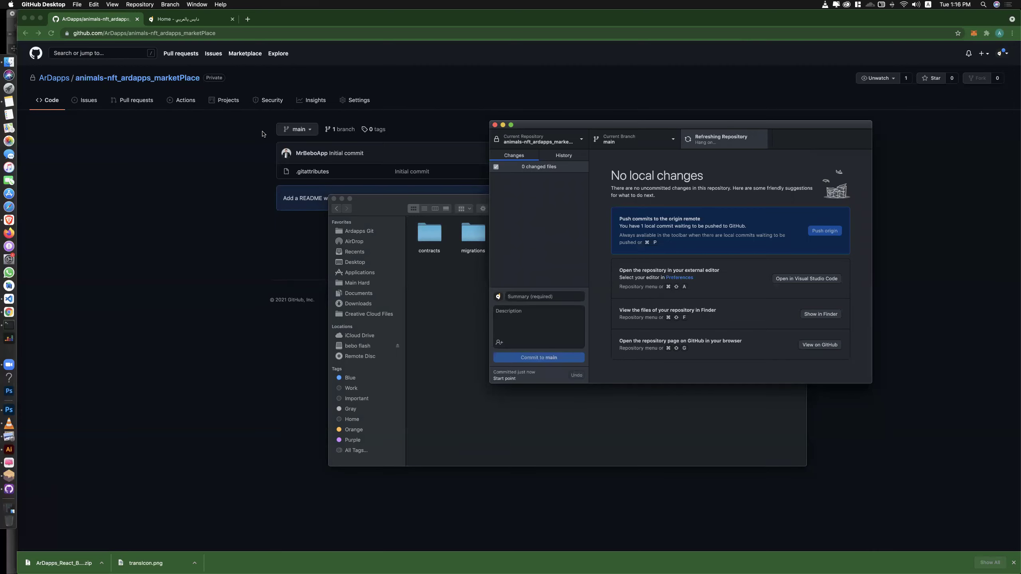
left_click(237, 173)
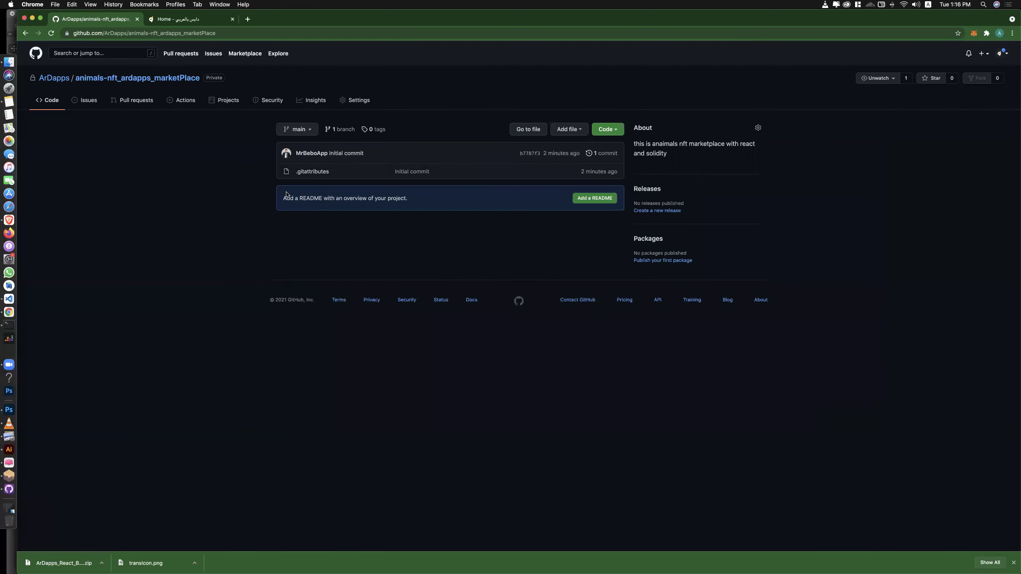
left_click(52, 35)
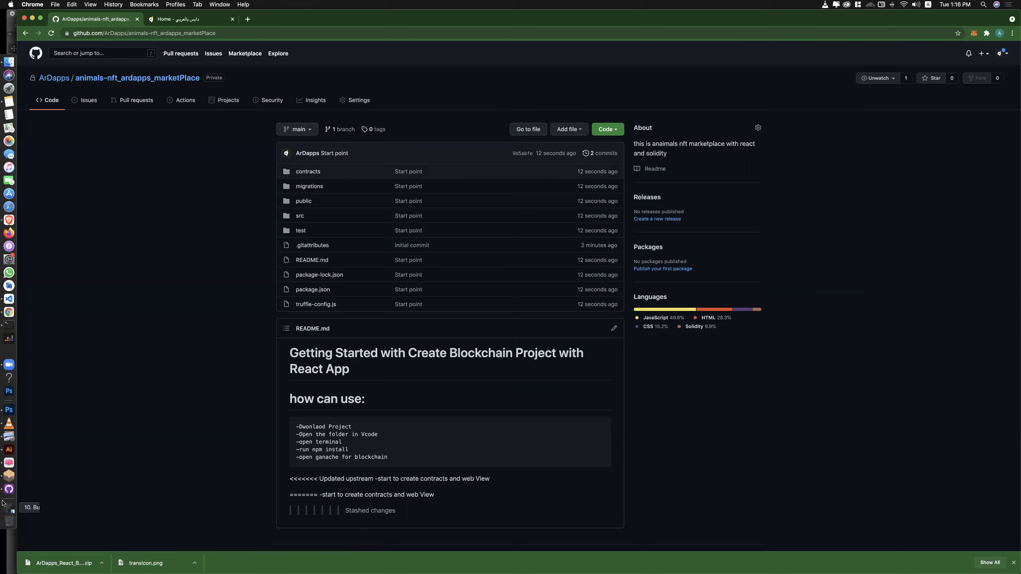
- Open the repository from GitHub Desktop in Visual Studio Code, trusting the authors of all files in the parent folder Ardapps Git, and maximize its window
left_click(8, 489)
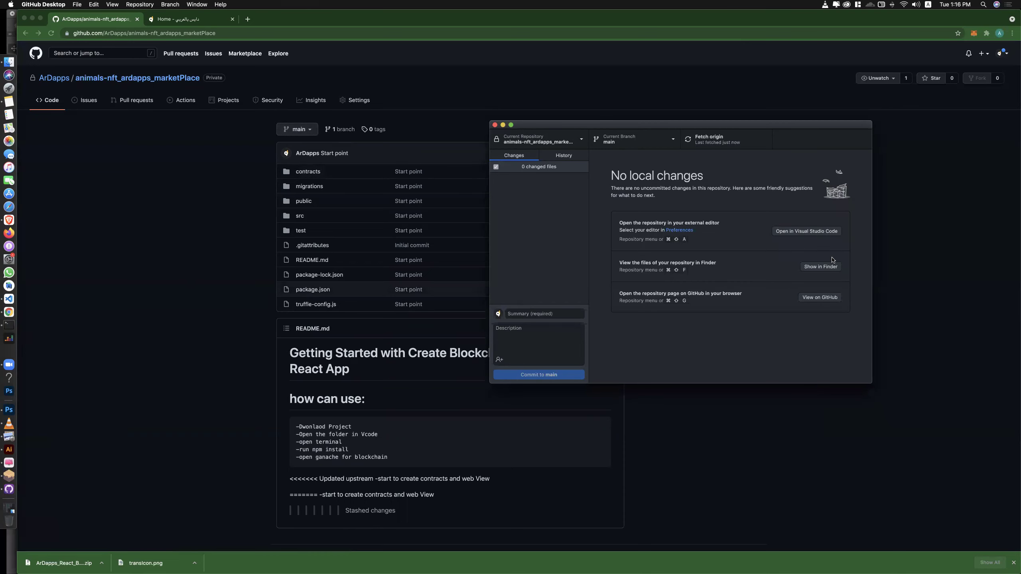
left_click(804, 232)
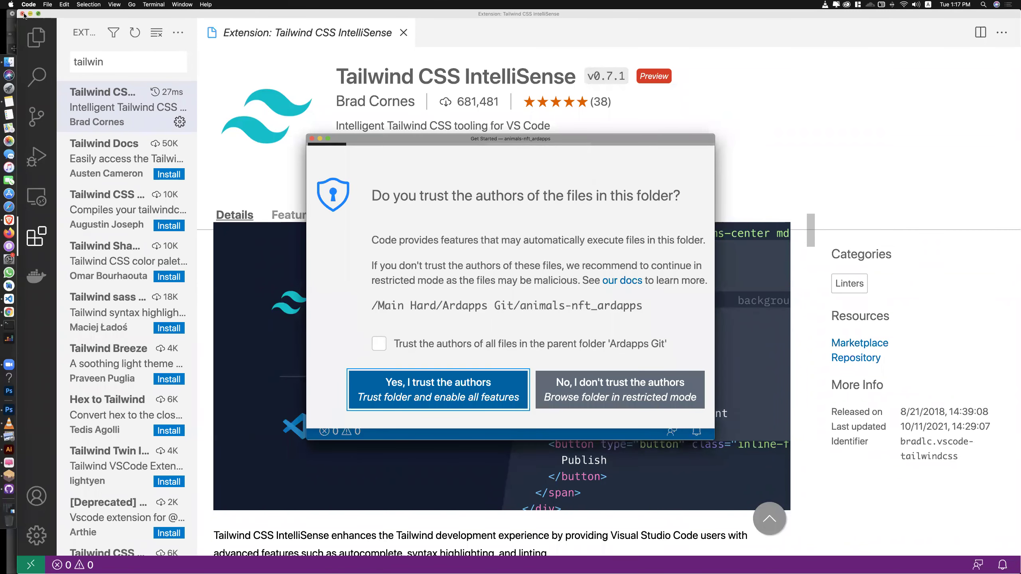
left_click(22, 13)
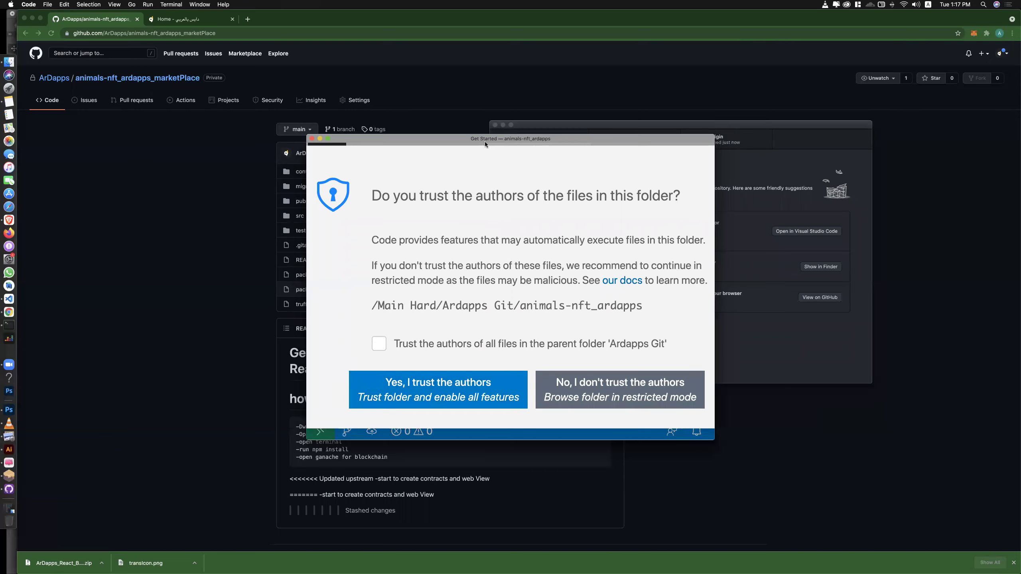
left_click(379, 344)
left_click(435, 384)
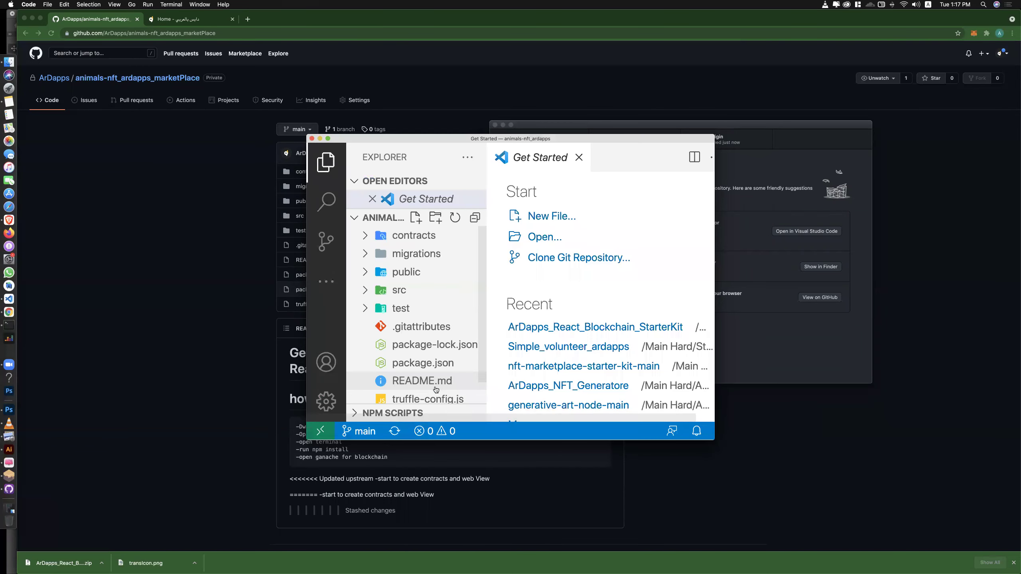
double_click(453, 137)
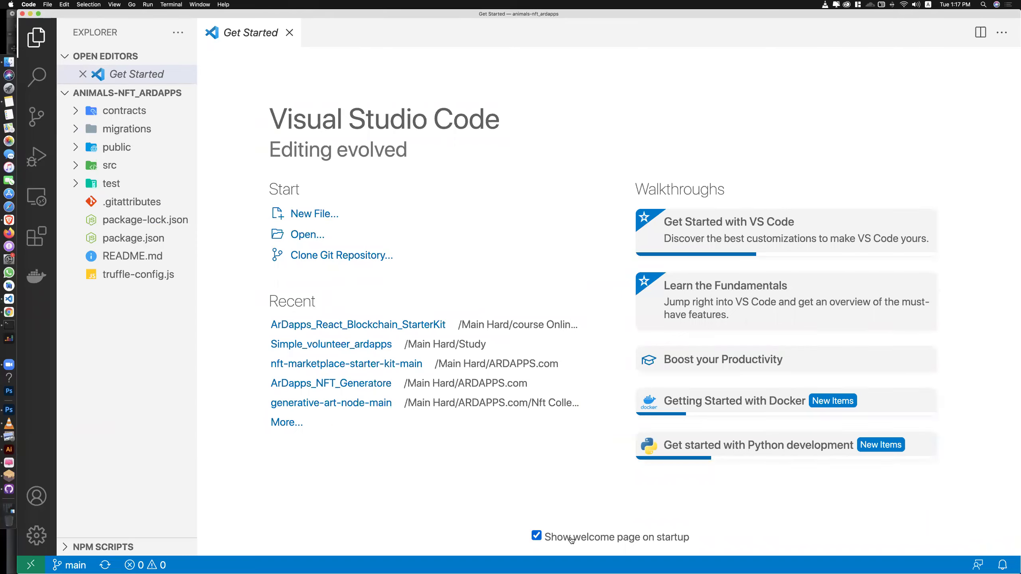
- Open a new terminal and read the "how can use" setup instructions in README.md
left_click(172, 4)
left_click(177, 14)
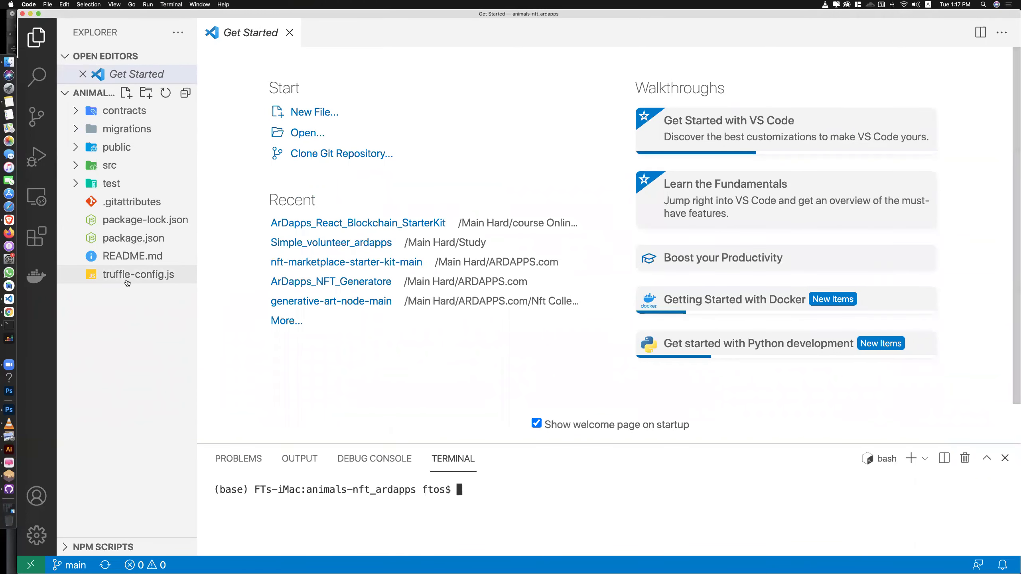
left_click(124, 256)
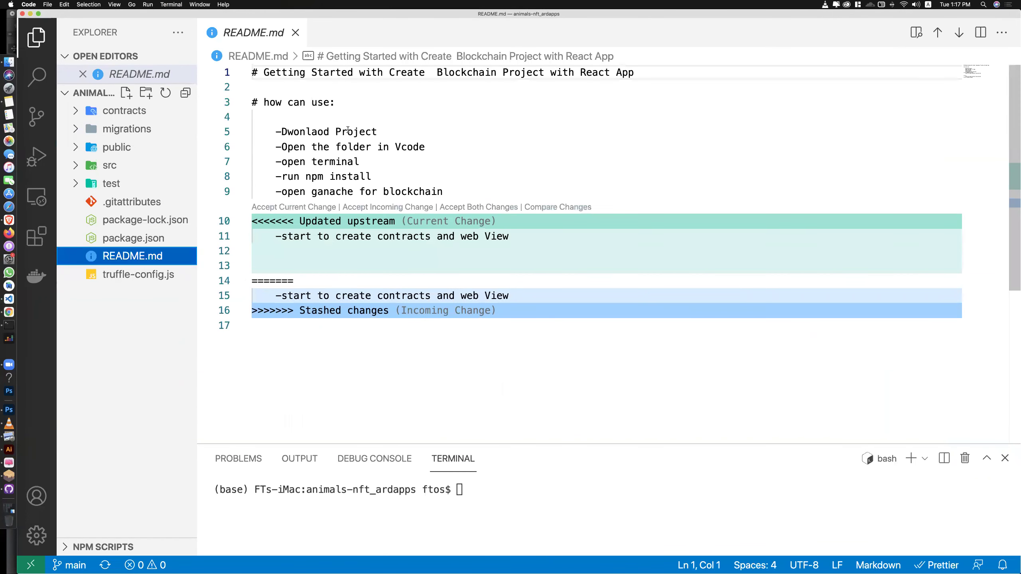
triple_click(348, 131)
triple_click(355, 147)
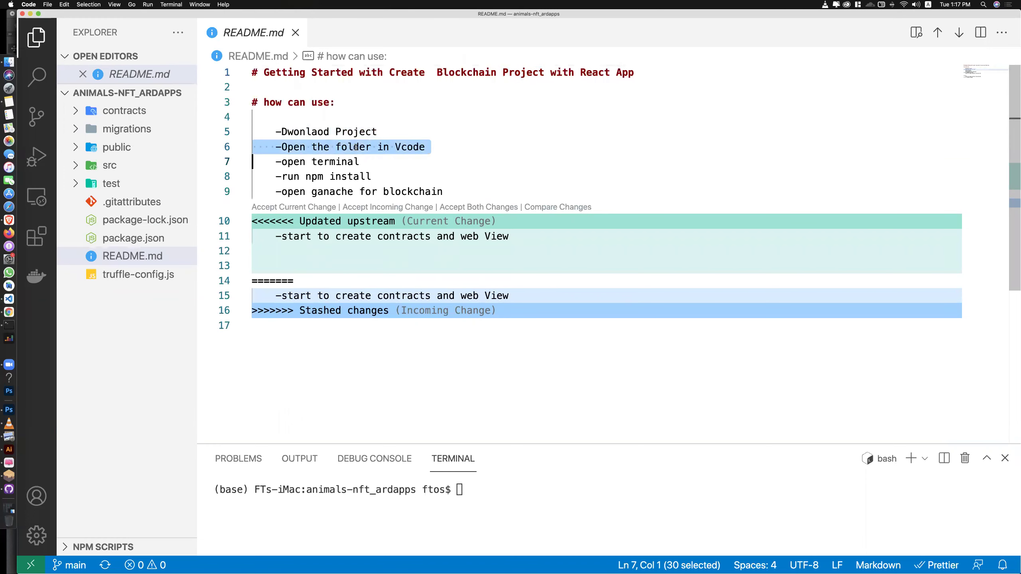
left_click(282, 162)
double_click(288, 162)
left_click(323, 177)
- Install the project's dependencies by running npm install in the terminal
left_click(402, 503)
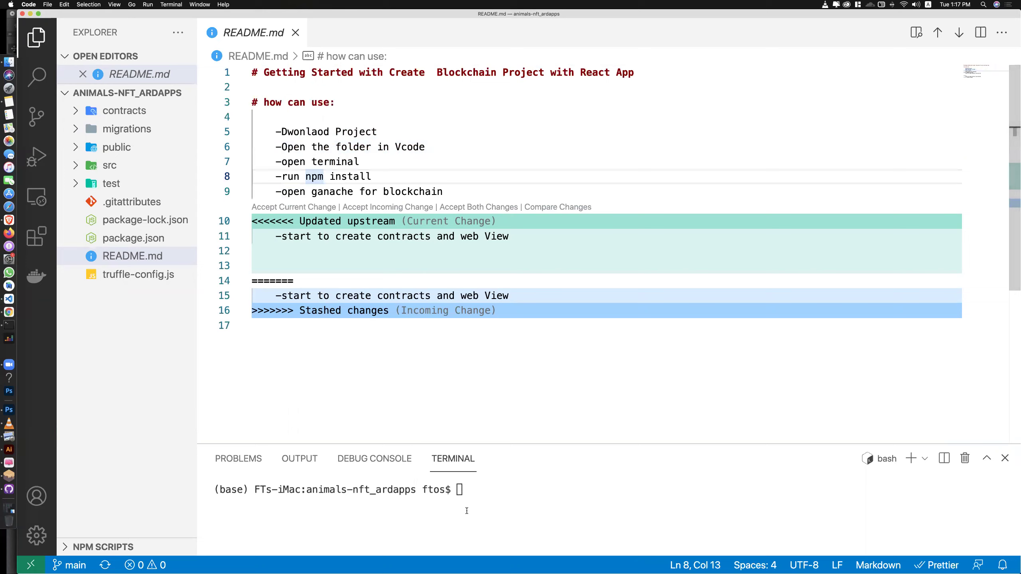
type("npm")
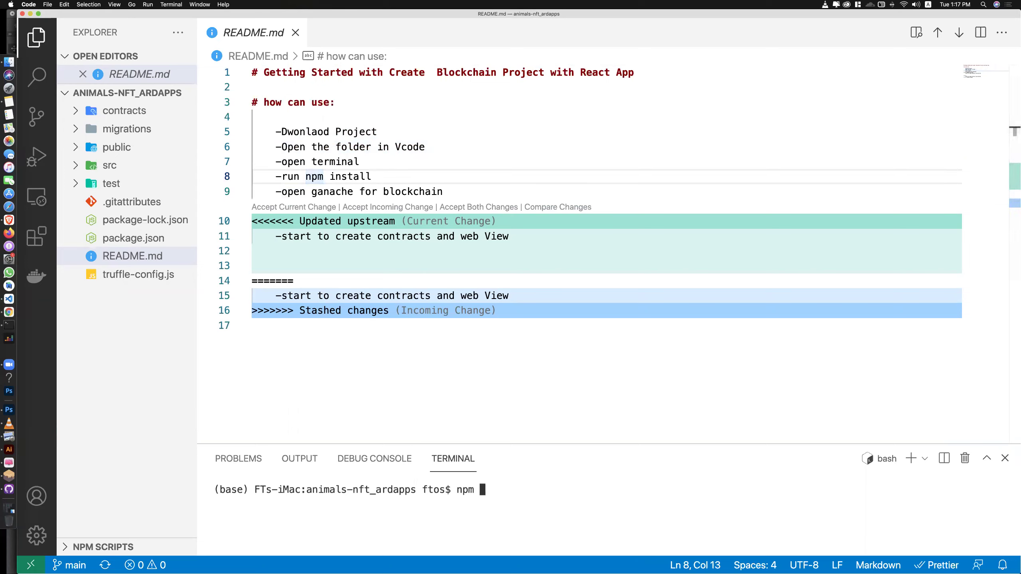
type(" install")
key("Return")
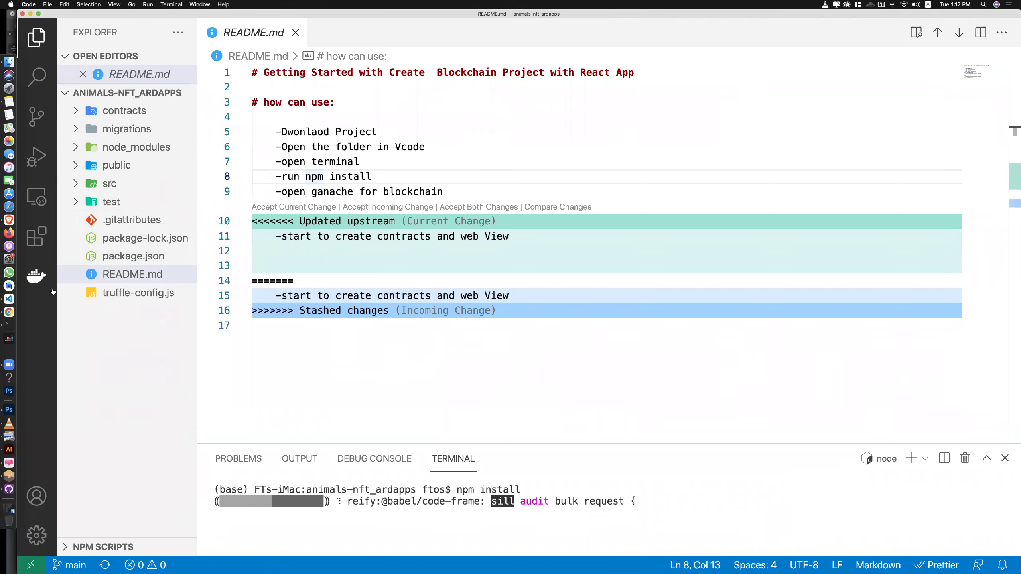
right_click(9, 313)
key("Escape")
key("super+Tab")
key("super+t")
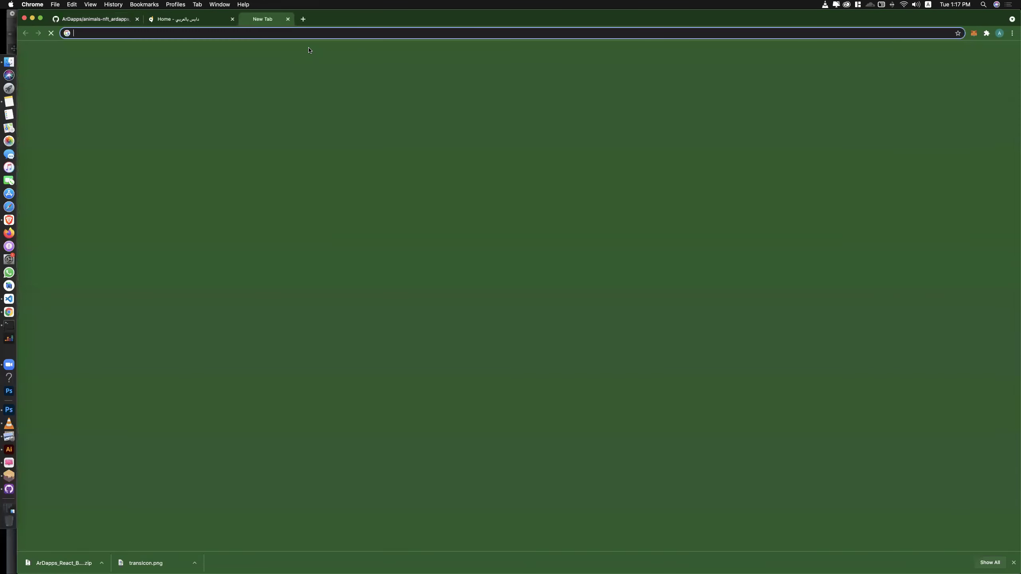
type("react")
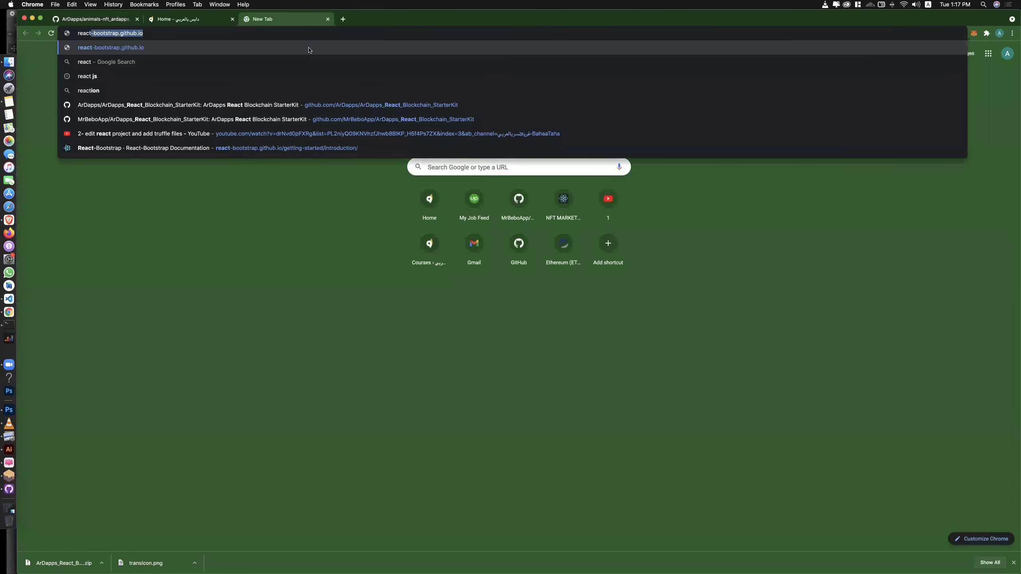
key("BackSpace")
key("BackSpace")
key("BackSpace")
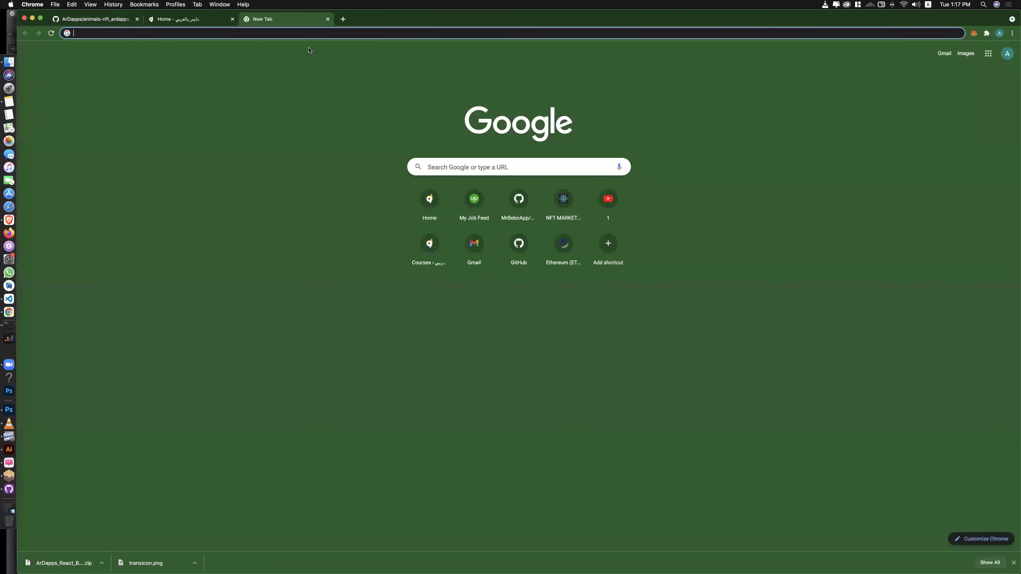
left_click(328, 19)
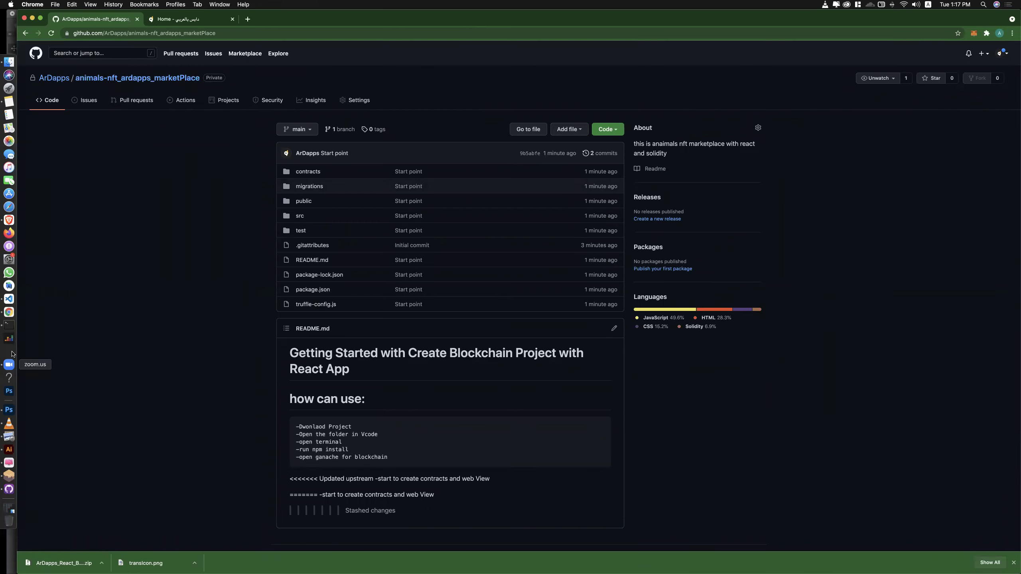
left_click(9, 299)
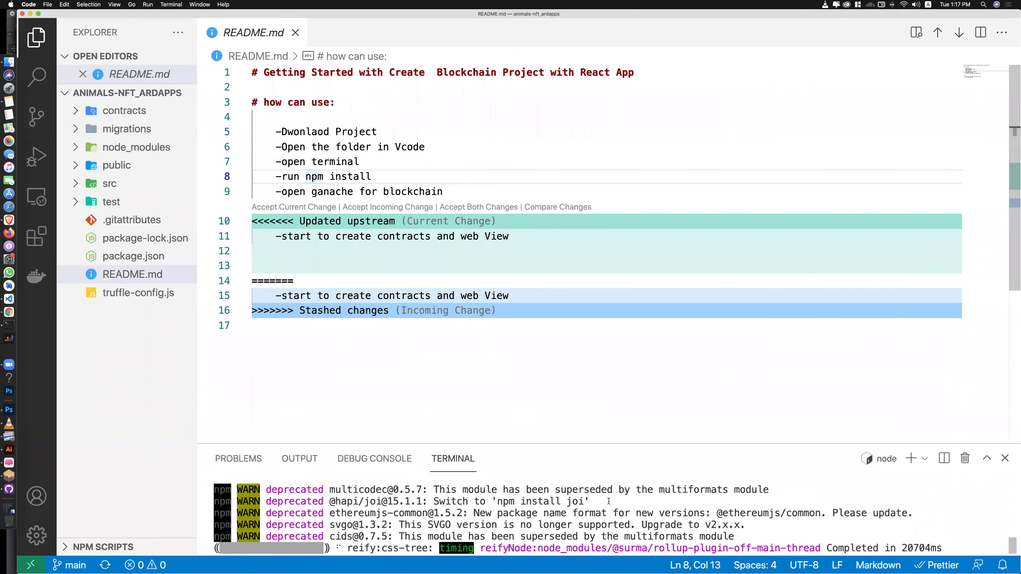
- Enlarge the terminal area slightly and examine the dependencies listed in package.json, including the bootstrap entry
left_click_drag(598, 443, 567, 427)
left_click(150, 257)
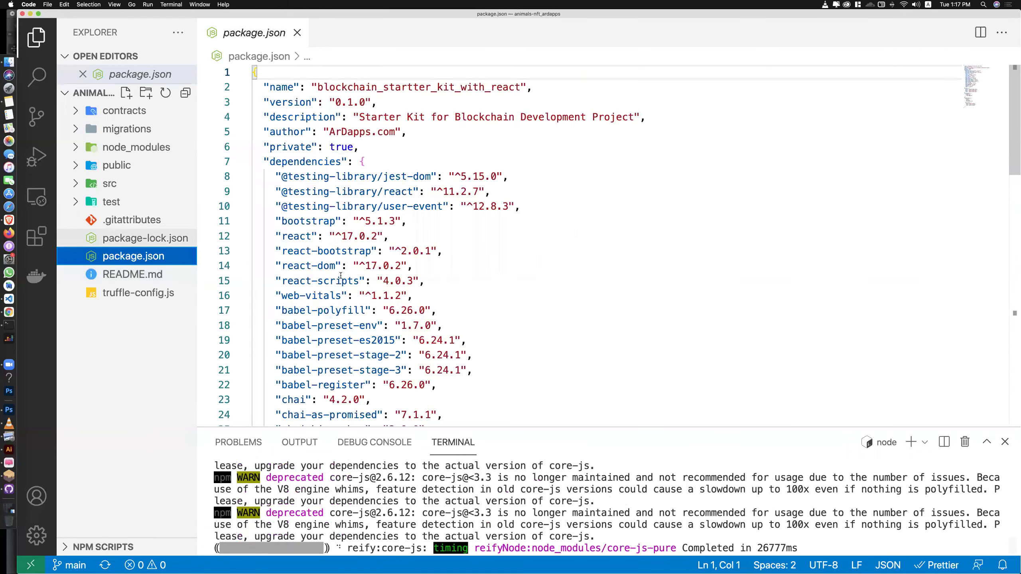
scroll(341, 277, "down", 3)
scroll(341, 277, "up", 3)
scroll(338, 282, "down", 3)
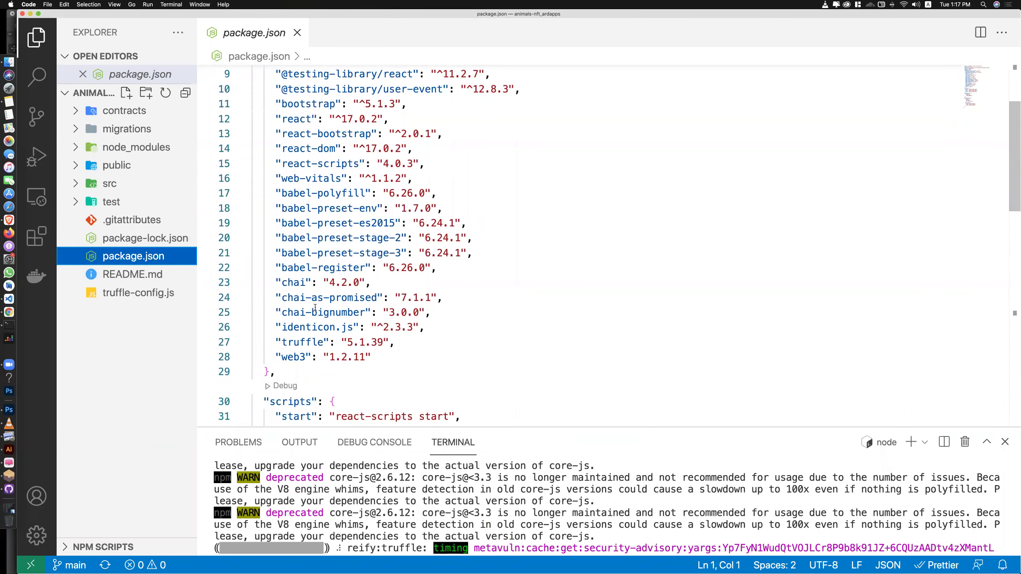
scroll(320, 322, "up", 1)
scroll(338, 321, "up", 2)
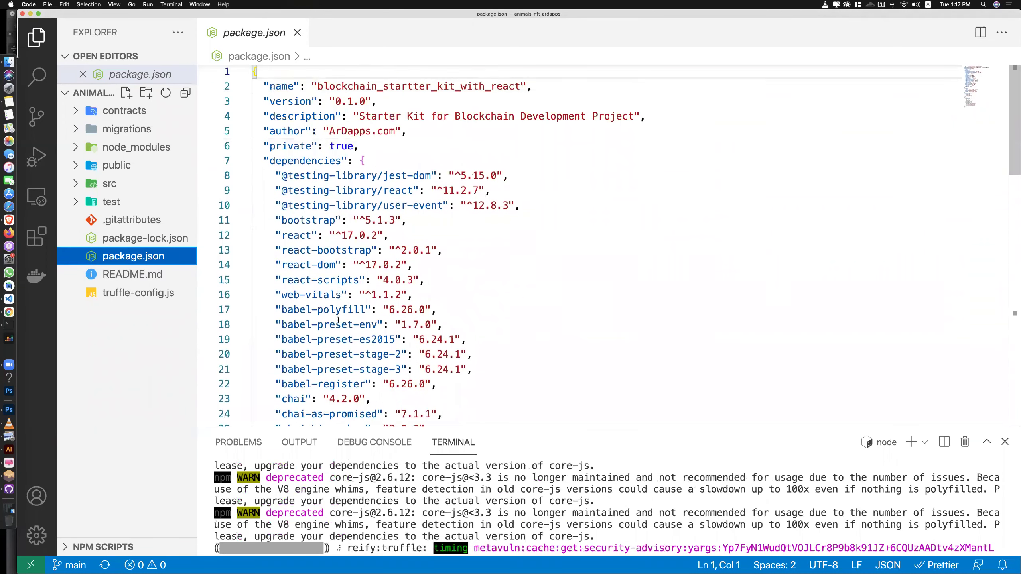
scroll(336, 328, "down", 2)
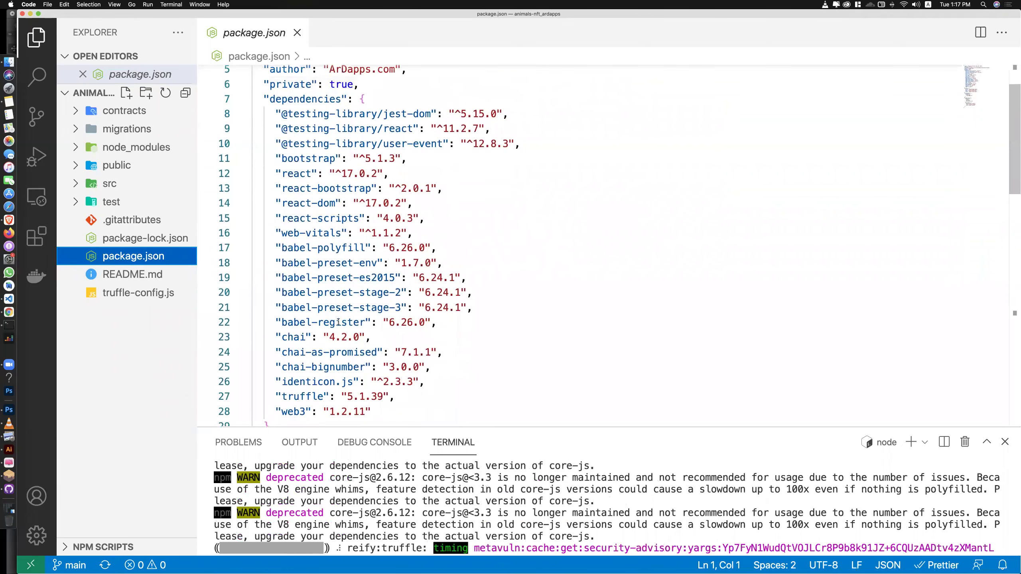
triple_click(297, 160)
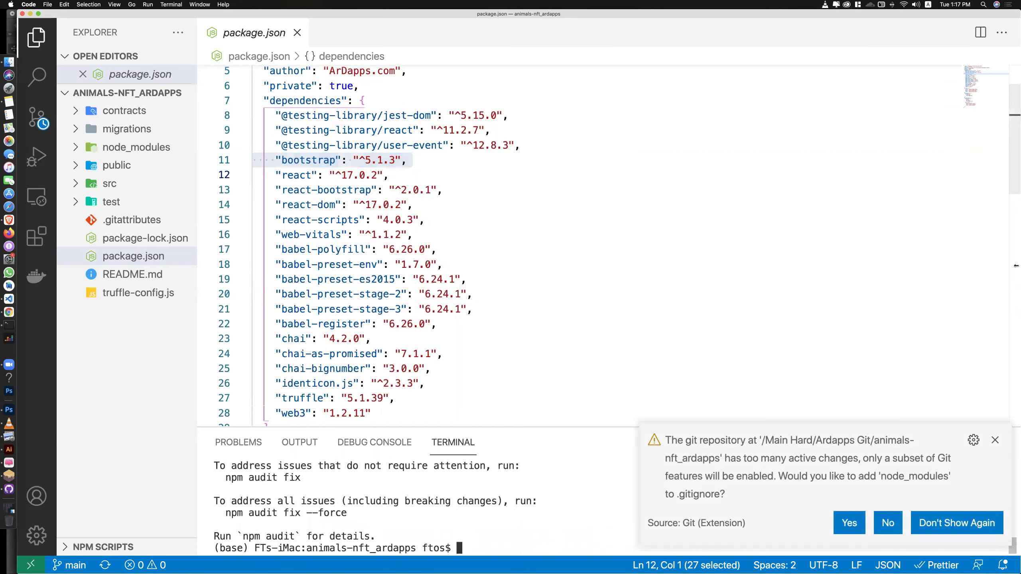
- Accept adding node_modules to .gitignore, save the file and reopen it to check the entry
left_click(845, 523)
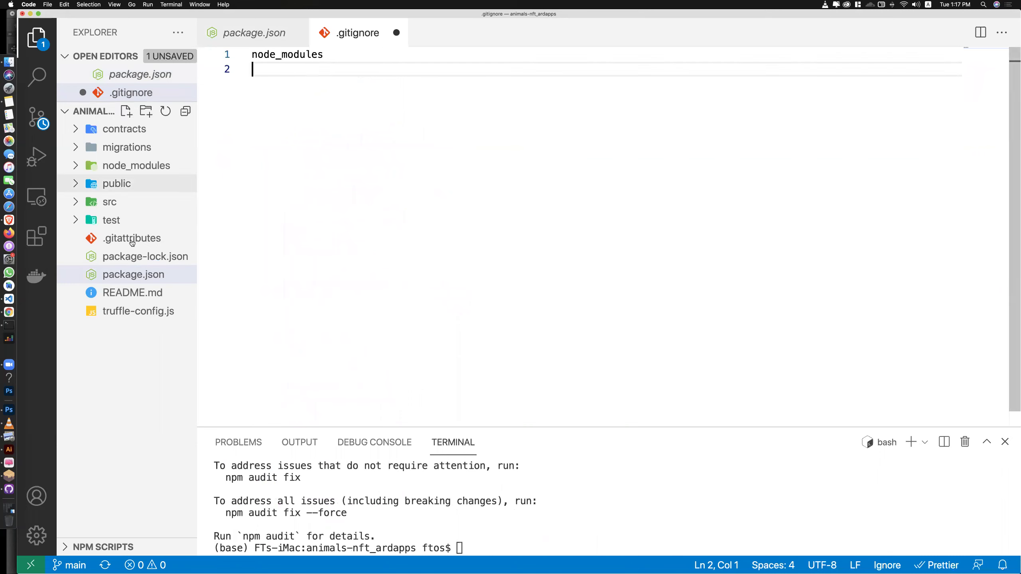
key("super+s")
key("super+w")
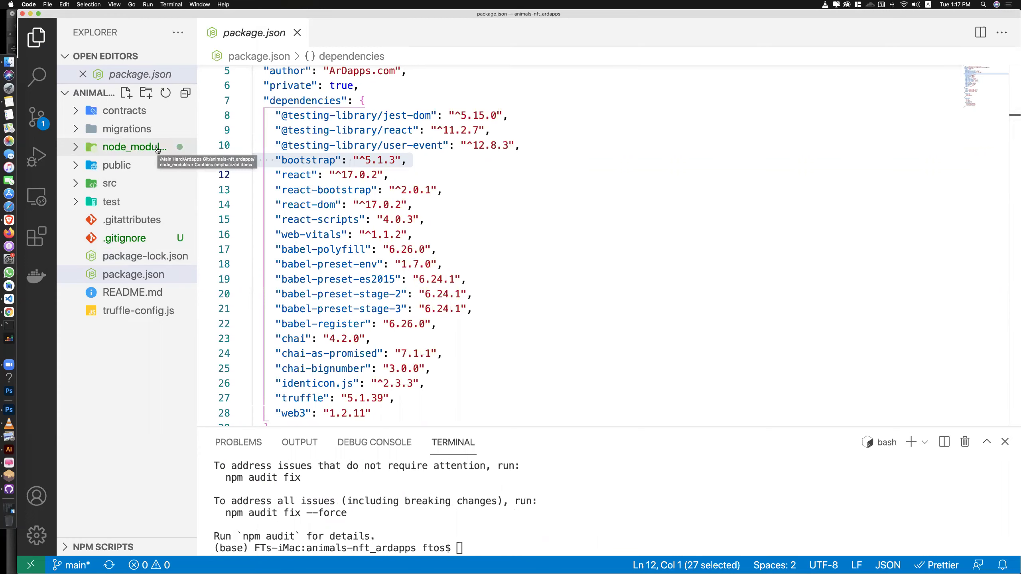
left_click(135, 238)
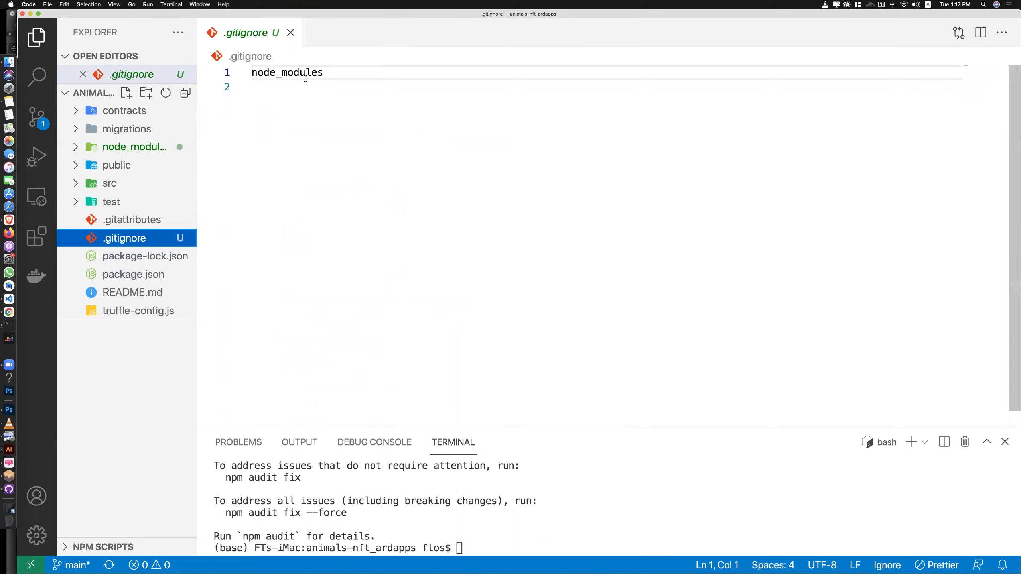
- Start the React app by running npm start in the terminal
left_click(481, 541)
type("npm start")
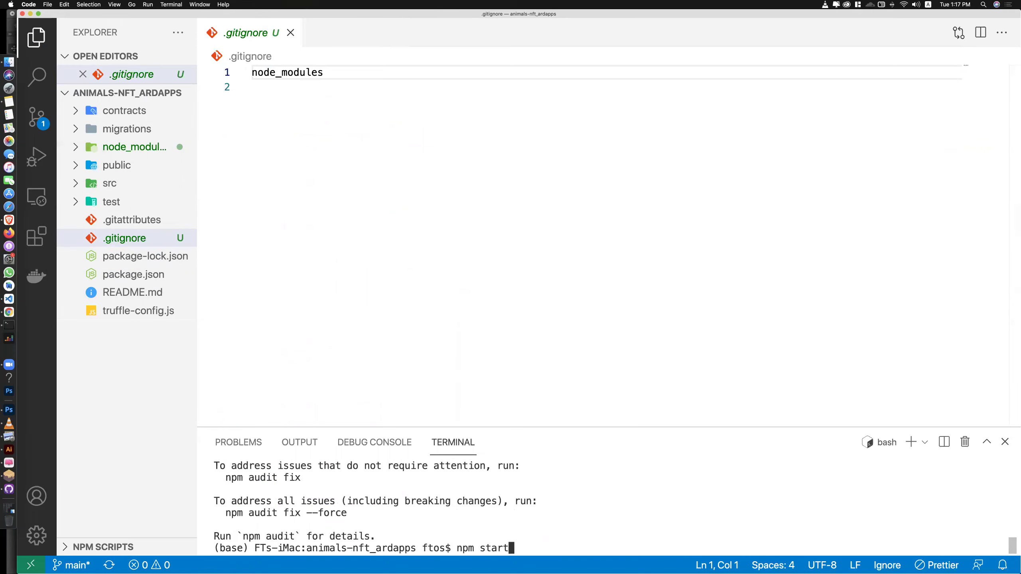
key("Return")
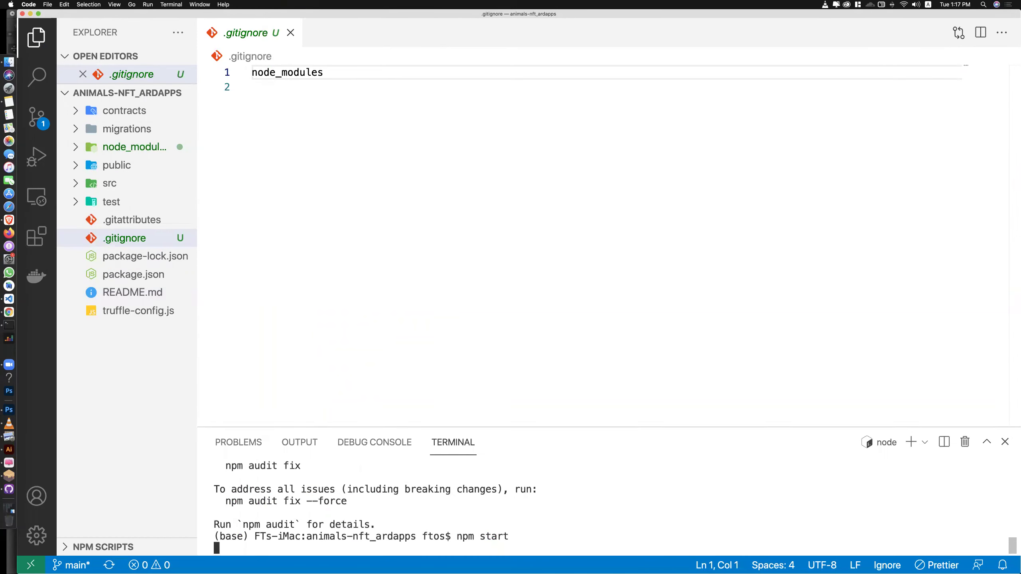